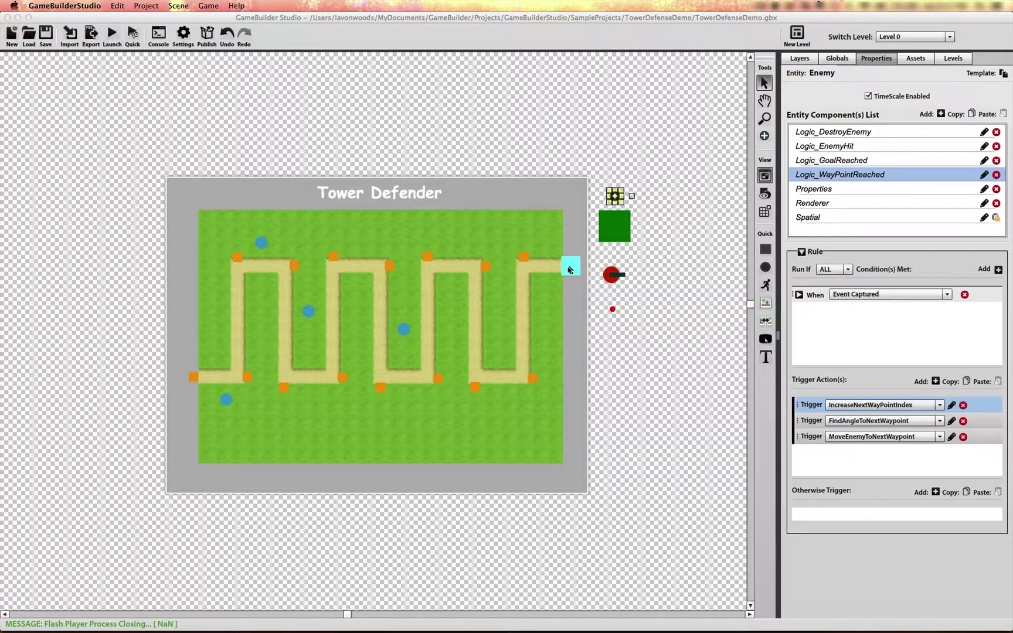
# Look through the Enemy entity's Logic_EnemyHit, Logic_GoalReached and Logic_WayPointReached components
pyautogui.click(842, 146)
pyautogui.click(839, 161)
pyautogui.click(840, 175)
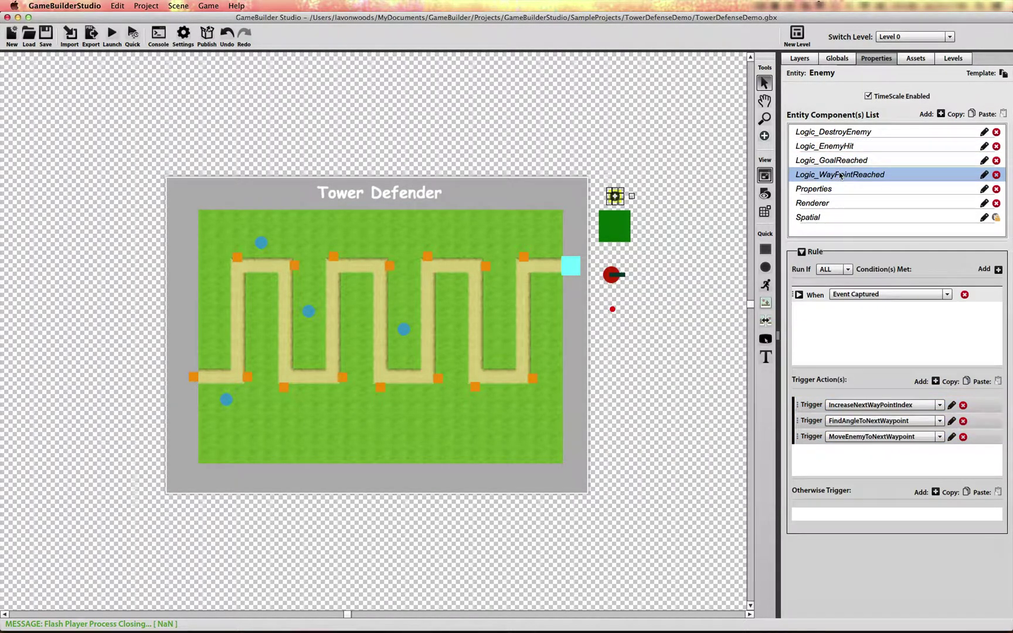
# Inspect the entity names of the first three waypoints along the path, returning to the starting waypoint
pyautogui.click(194, 377)
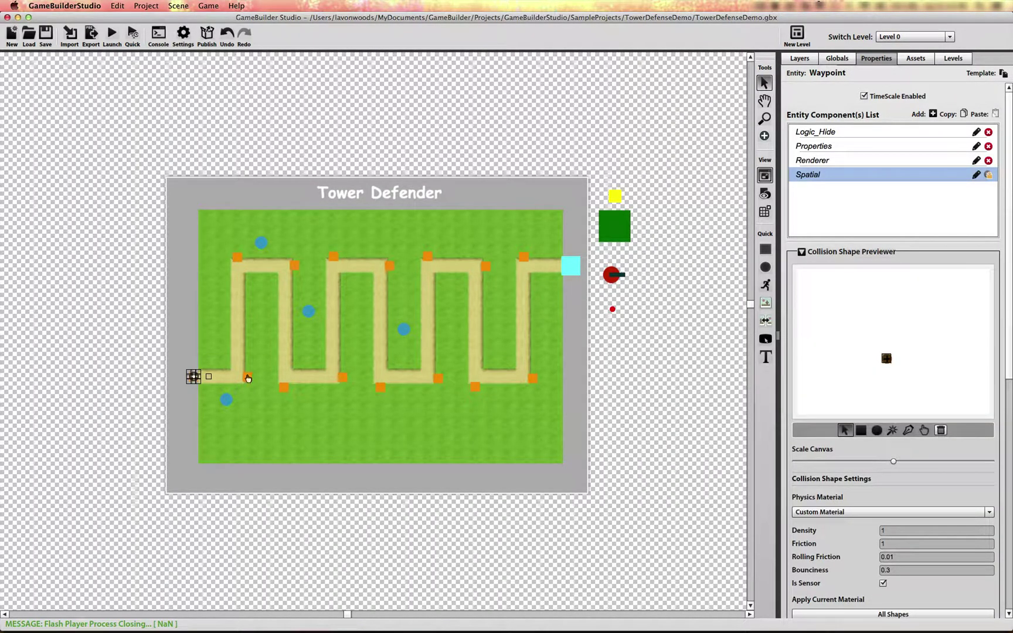
pyautogui.click(247, 379)
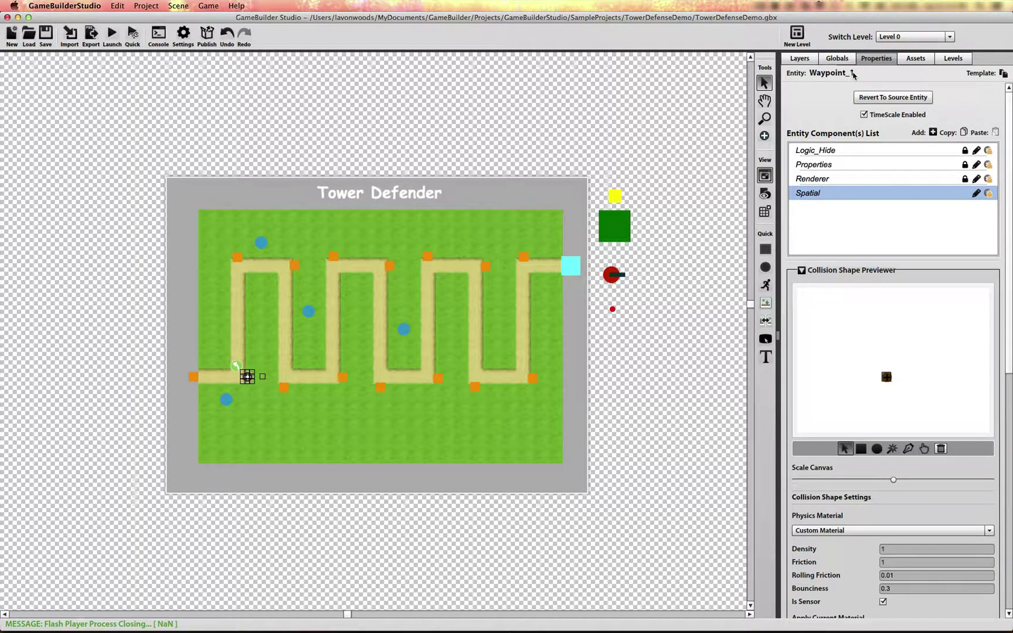
pyautogui.click(238, 258)
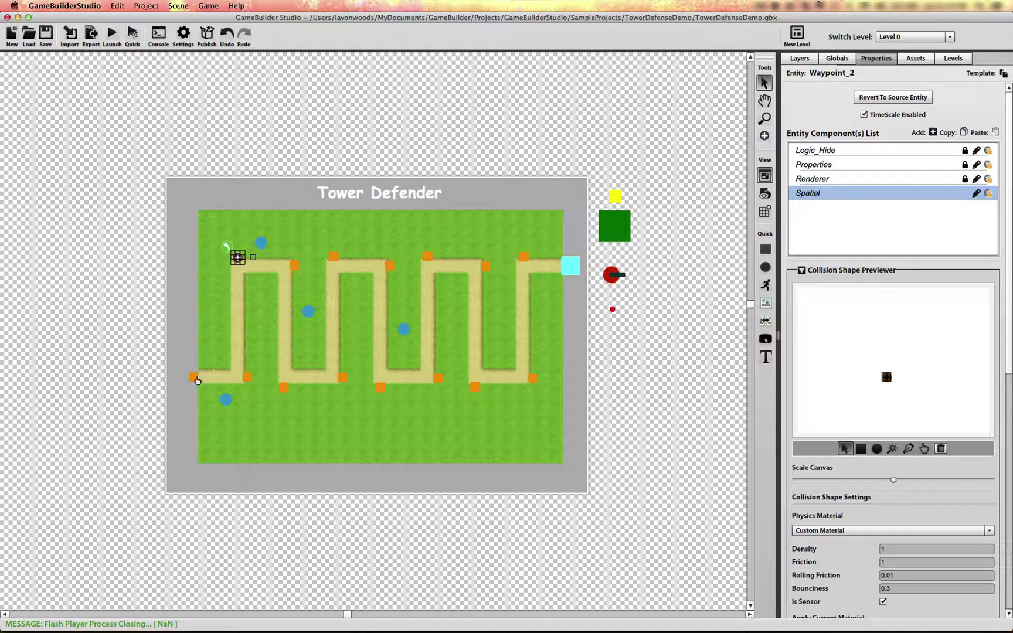
pyautogui.click(191, 379)
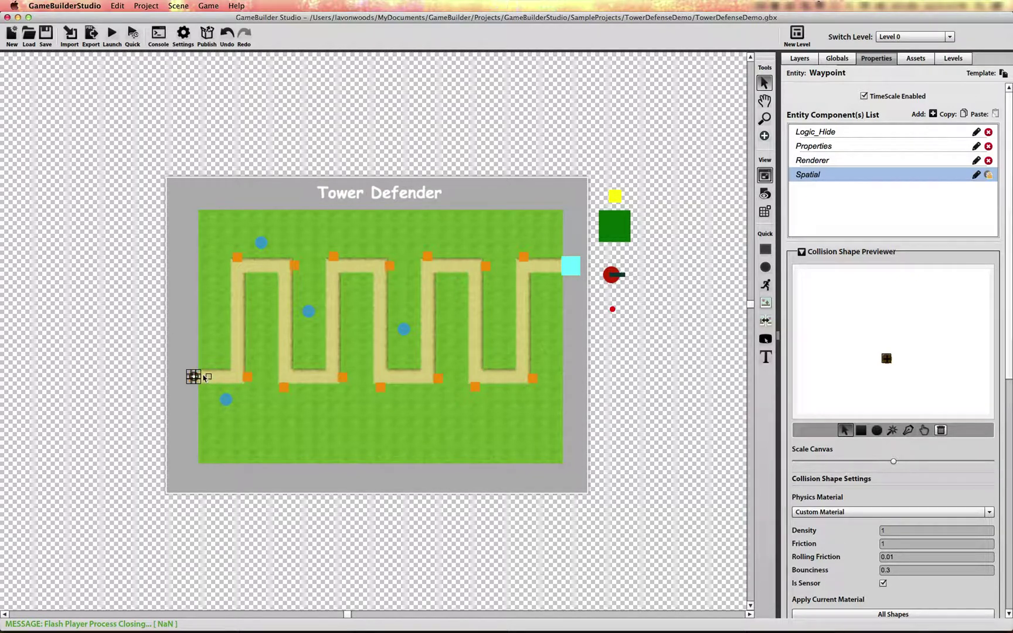
# Examine the Enemy entity's Properties component, including the currentWayPointIndex and enemyHealth properties
pyautogui.click(621, 200)
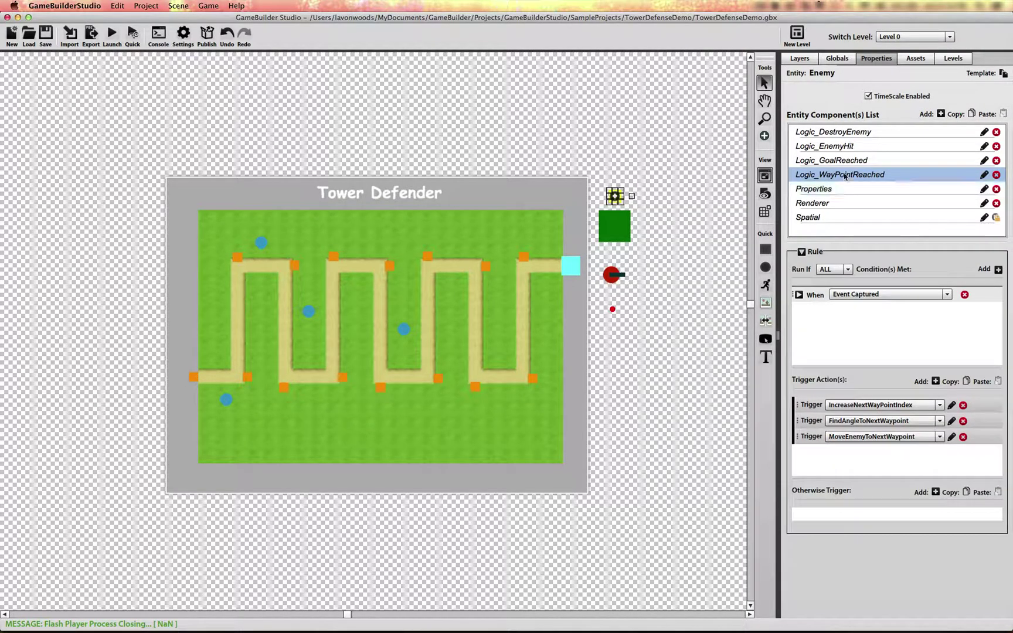
pyautogui.click(838, 189)
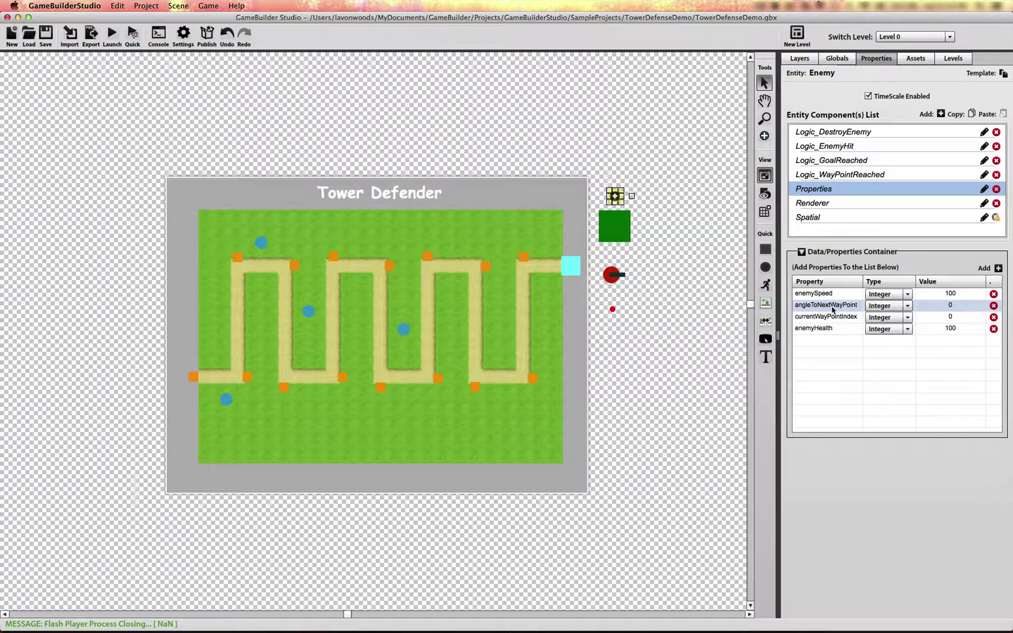
pyautogui.click(808, 320)
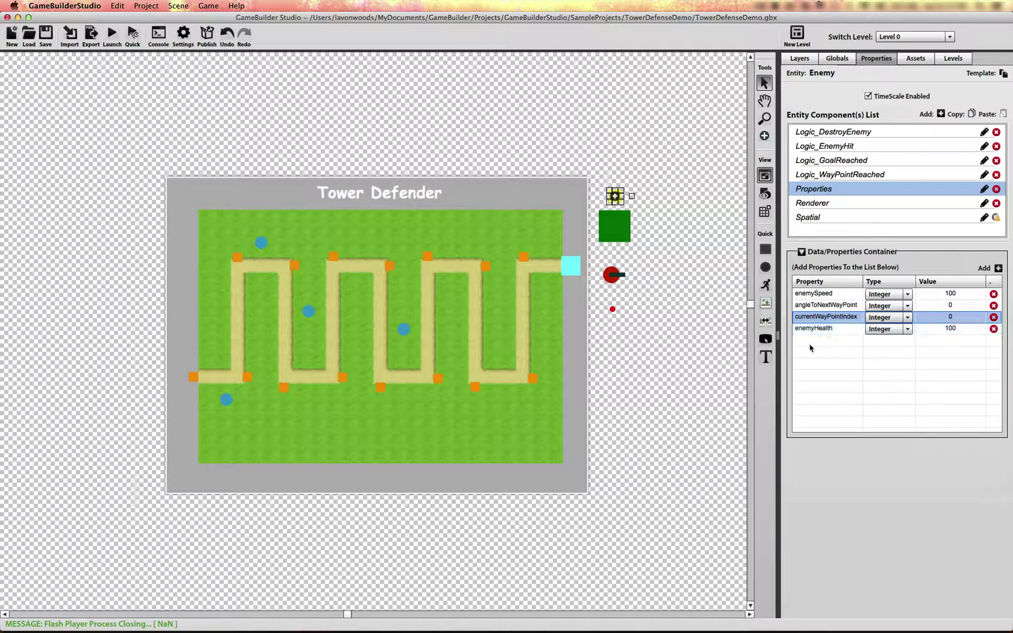
pyautogui.click(821, 331)
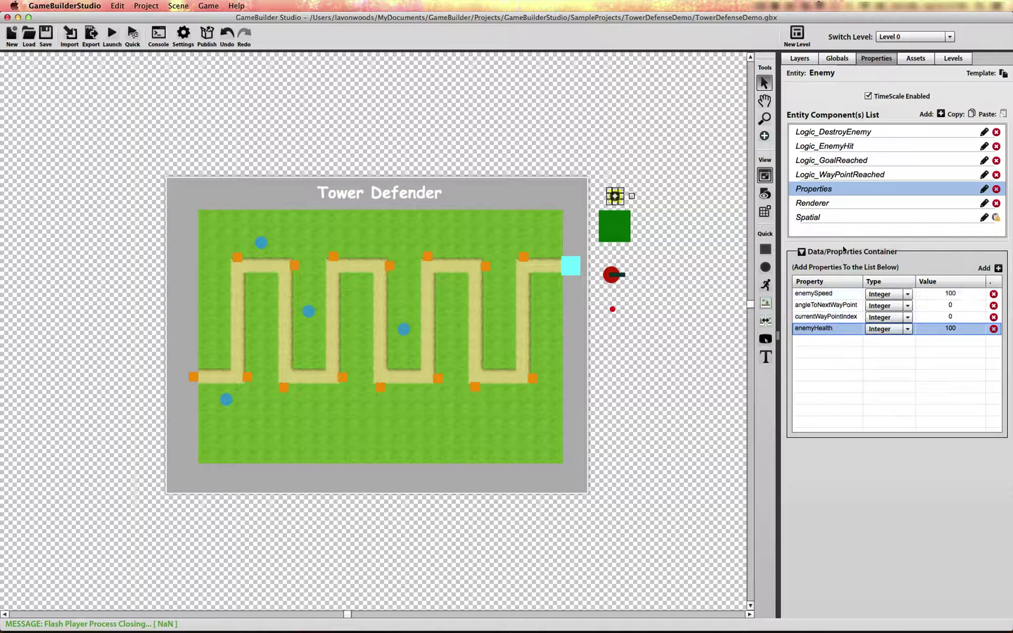
# Review the Event Captured condition of the enemy's Logic_WayPointReached rule and the object masks in the engine settings
pyautogui.click(859, 175)
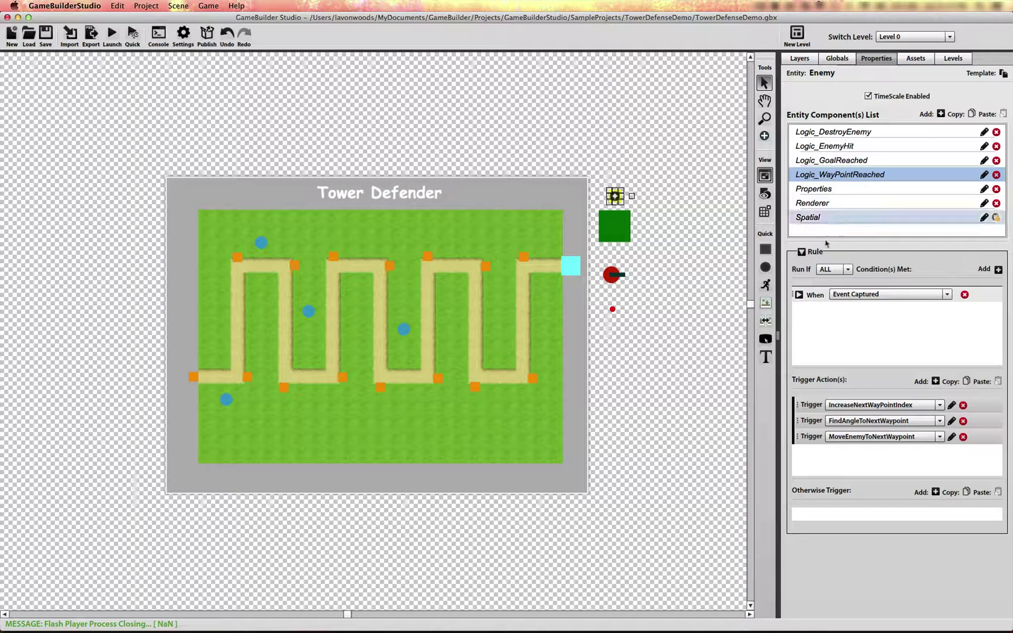
pyautogui.click(799, 295)
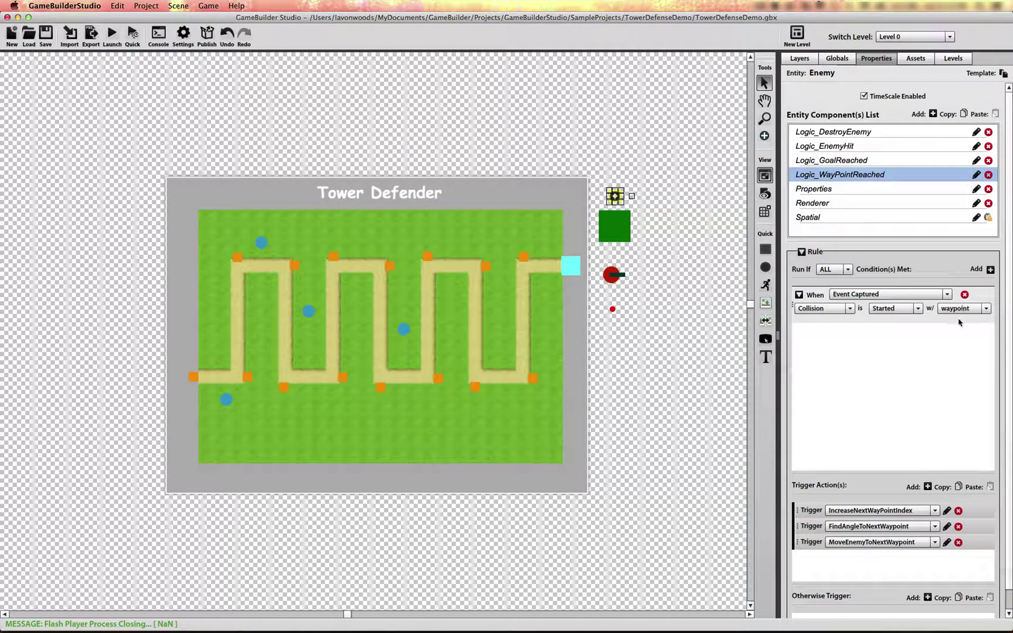
pyautogui.click(183, 36)
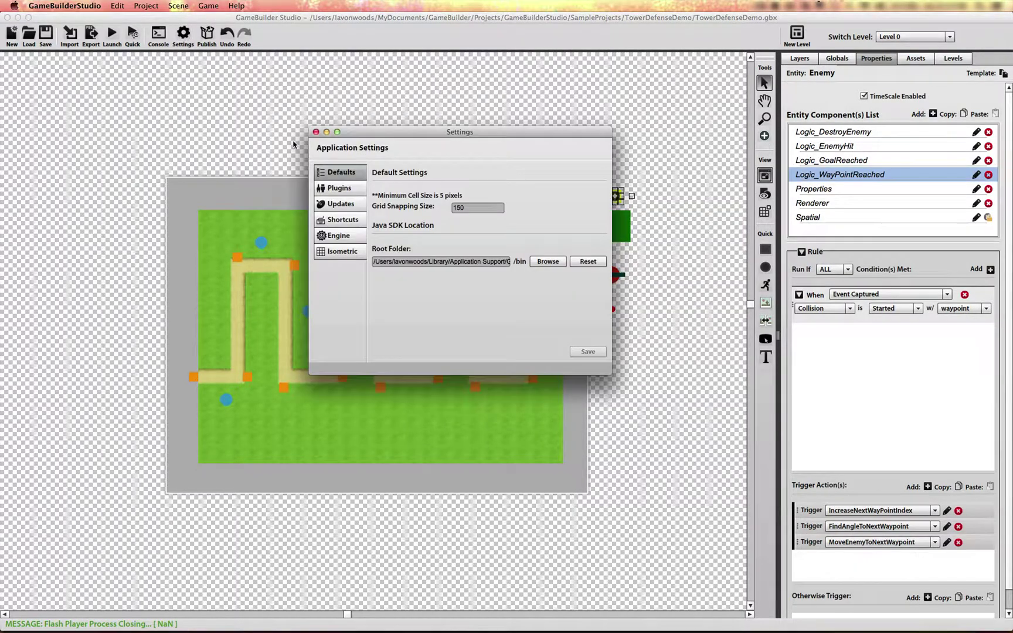
pyautogui.click(346, 235)
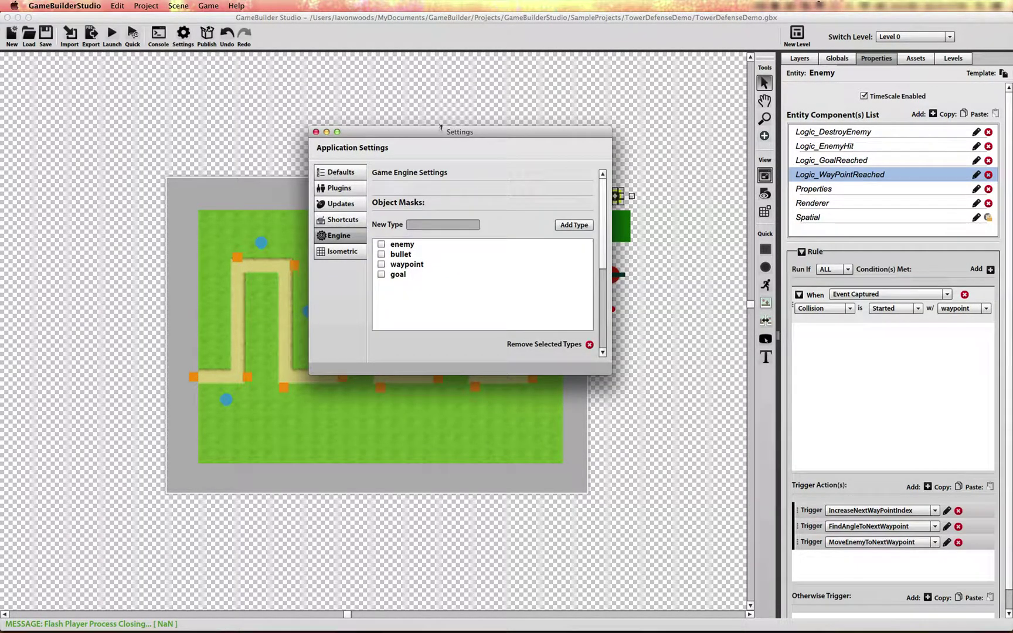
pyautogui.moveTo(441, 128); pyautogui.dragTo(355, 62)
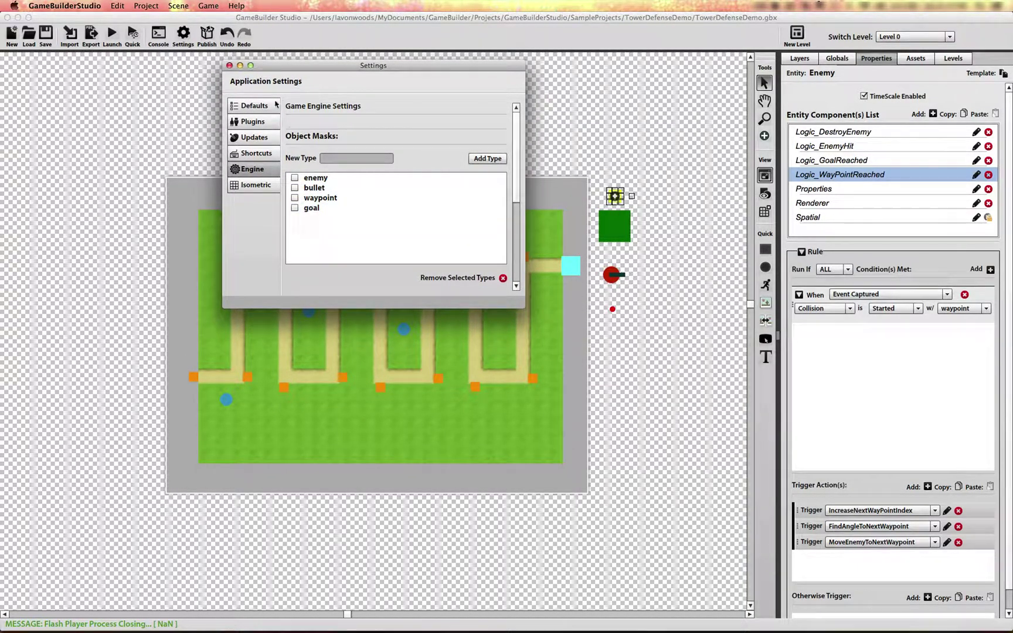
pyautogui.click(230, 66)
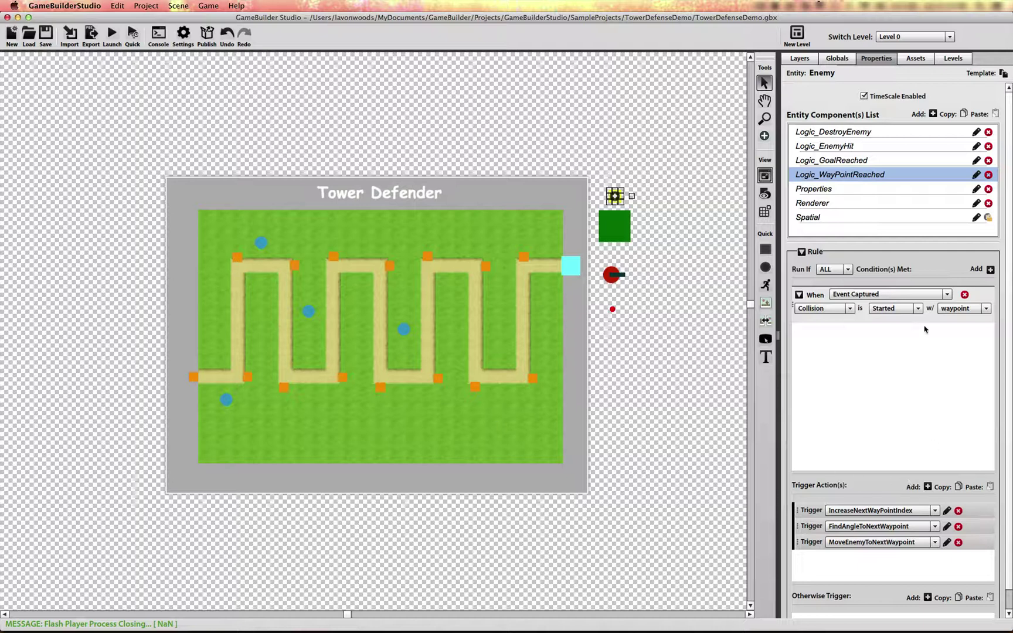
# Examine the expression of the IncreaseNextWayPointIndex trigger action and close its editor without changes
pyautogui.scroll(-2, 1008, 398)
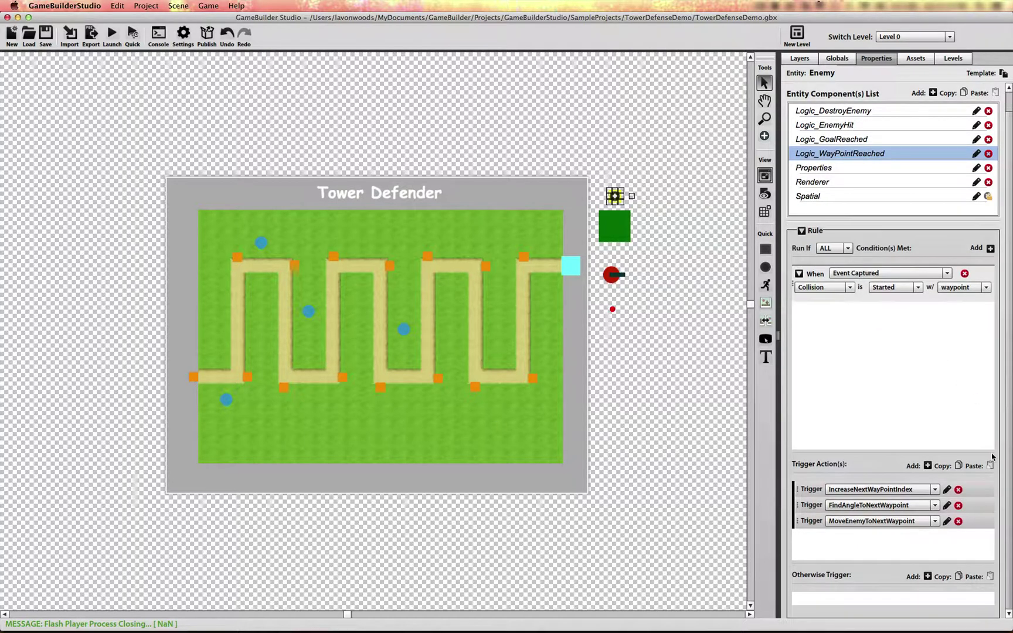
pyautogui.click(947, 489)
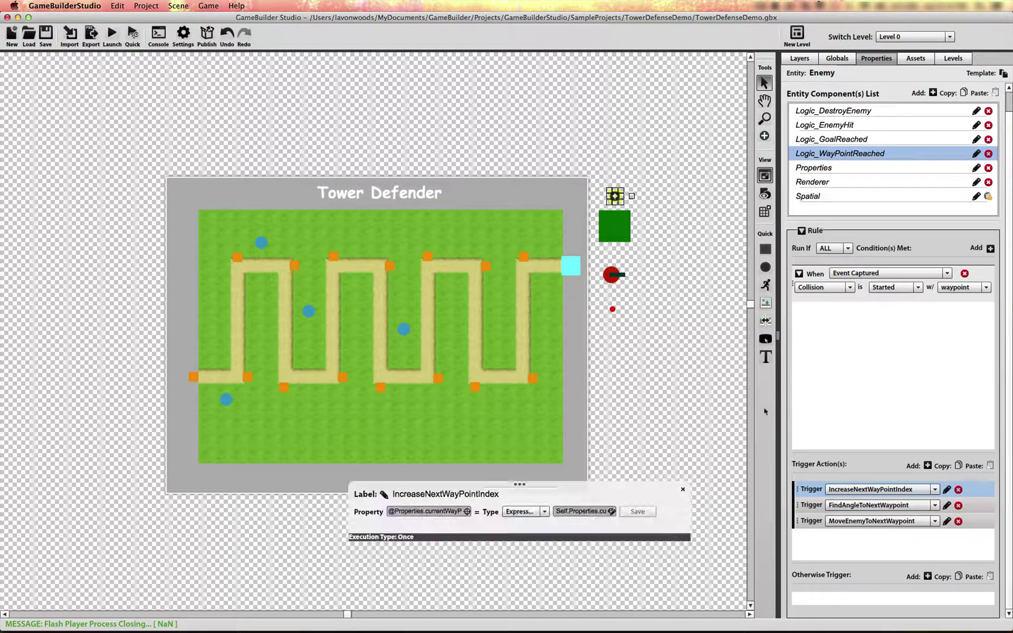
pyautogui.click(611, 512)
pyautogui.click(527, 269)
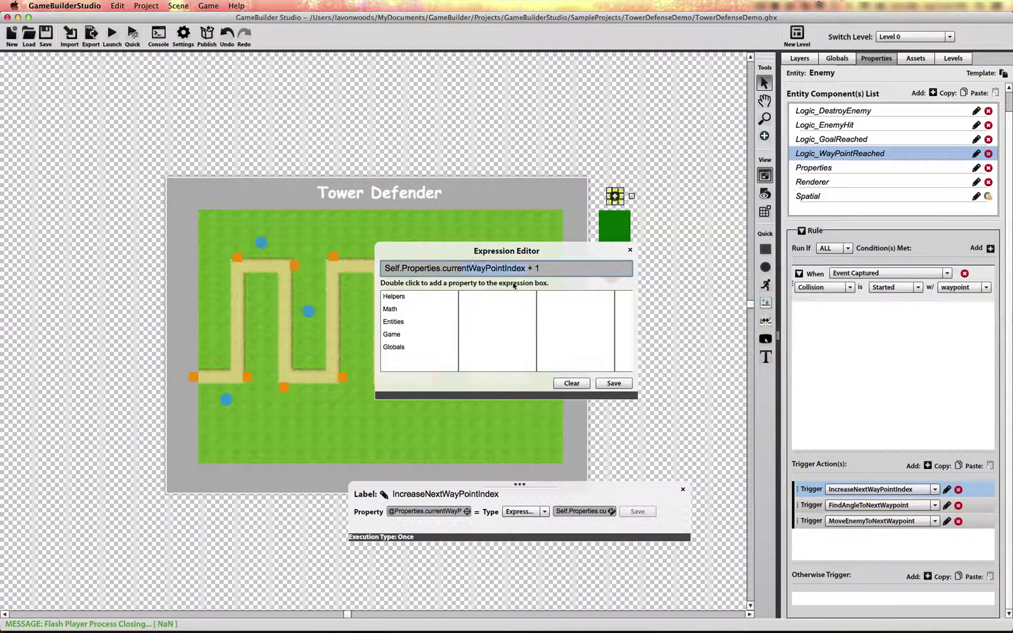
pyautogui.click(630, 250)
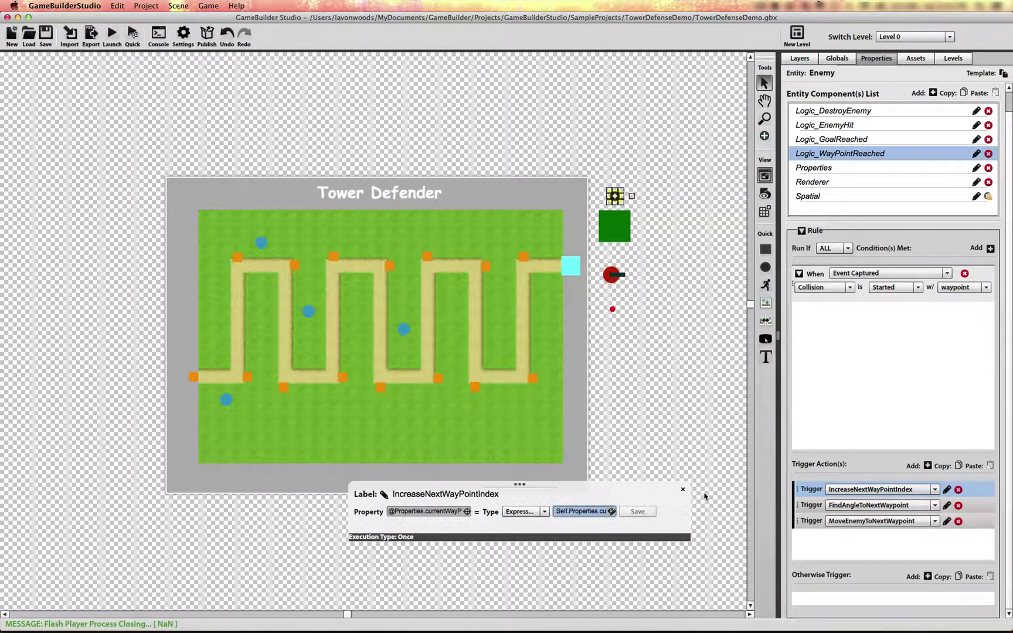
pyautogui.click(683, 489)
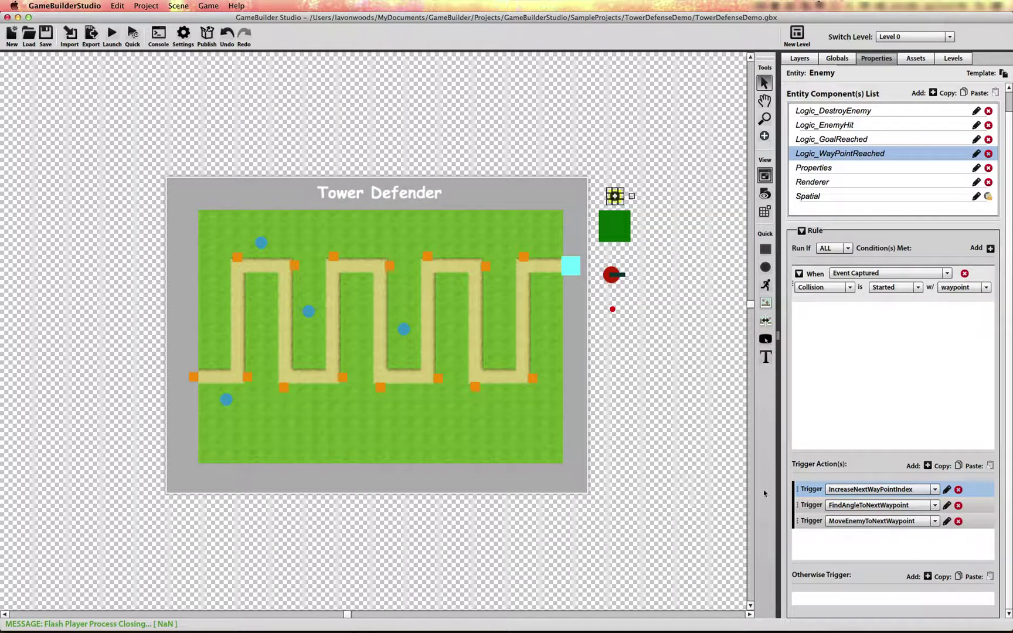
# Examine the FindAngleToNextWaypoint action's rotationOfAngle expression, covering its waypoint entity lookup and the two spatial position arguments
pyautogui.click(947, 507)
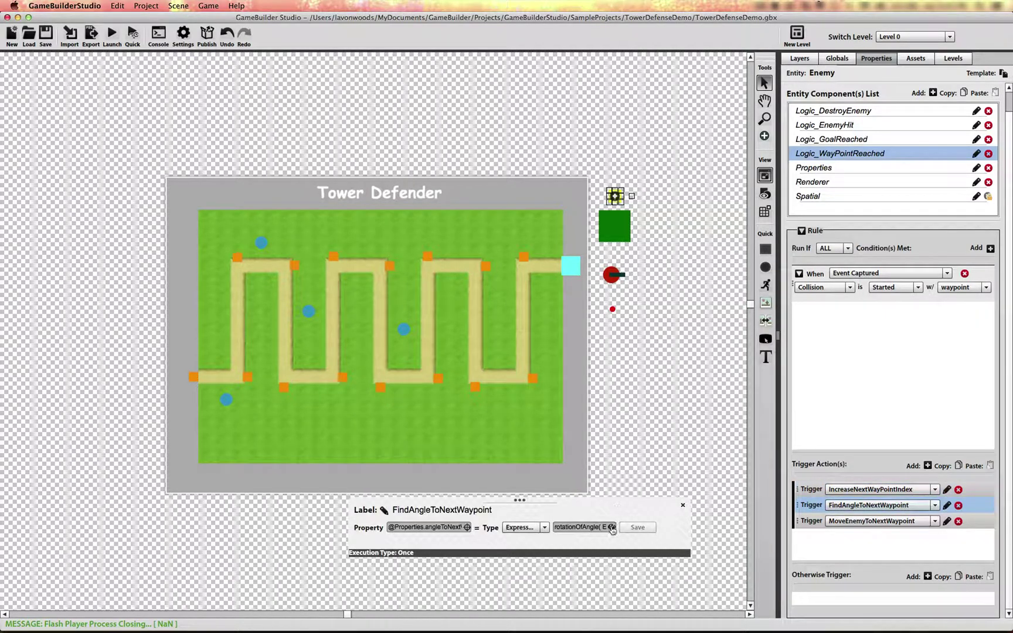
pyautogui.click(612, 527)
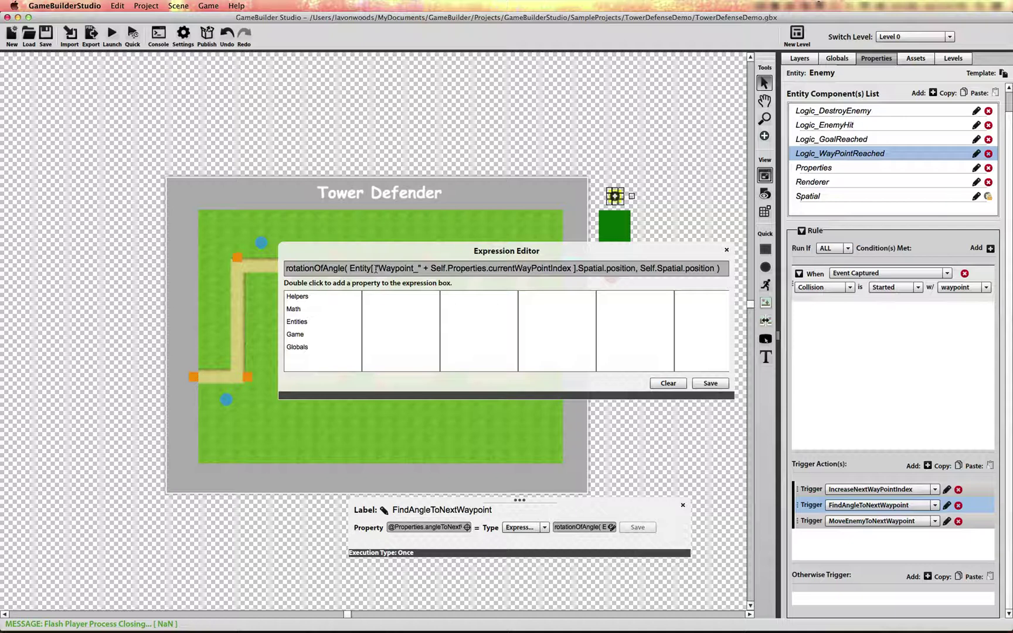
pyautogui.click(354, 268)
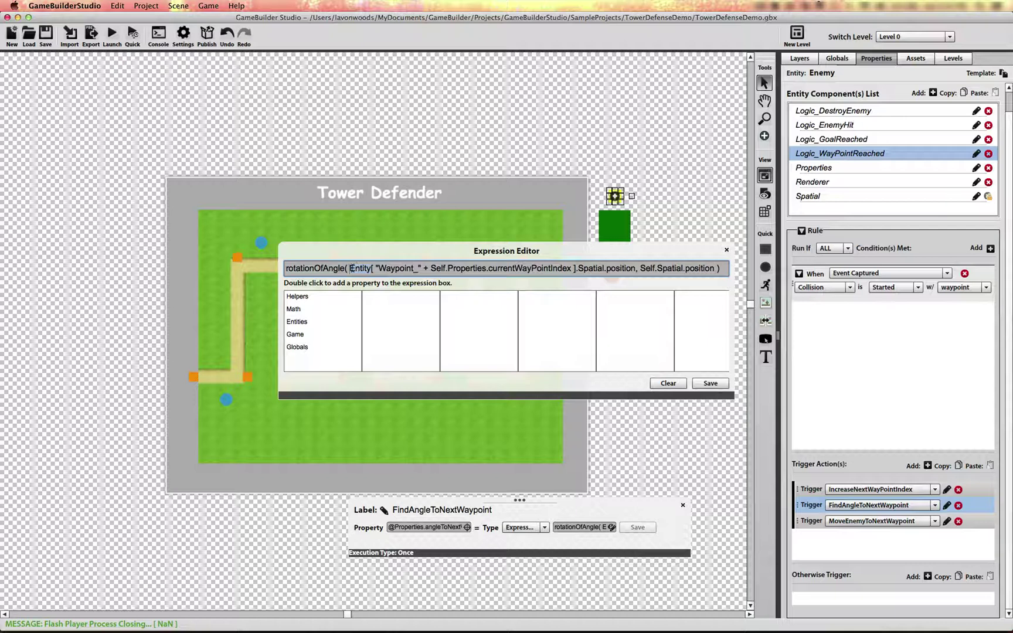
pyautogui.moveTo(351, 268); pyautogui.dragTo(370, 268)
pyautogui.click(367, 268)
pyautogui.moveTo(376, 268); pyautogui.dragTo(422, 268)
pyautogui.click(421, 269)
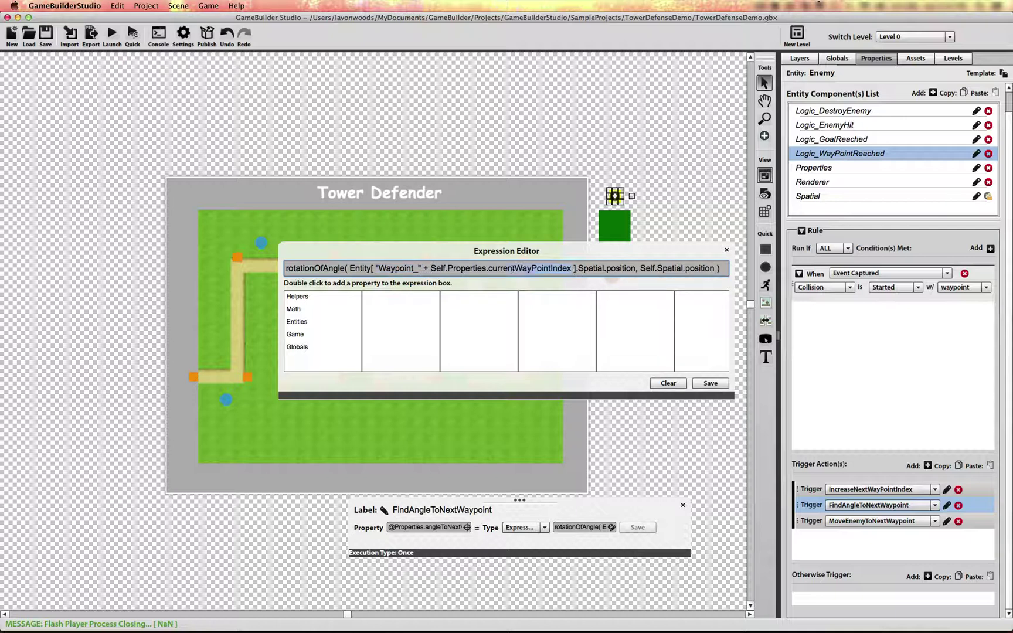
pyautogui.moveTo(572, 269); pyautogui.dragTo(421, 269)
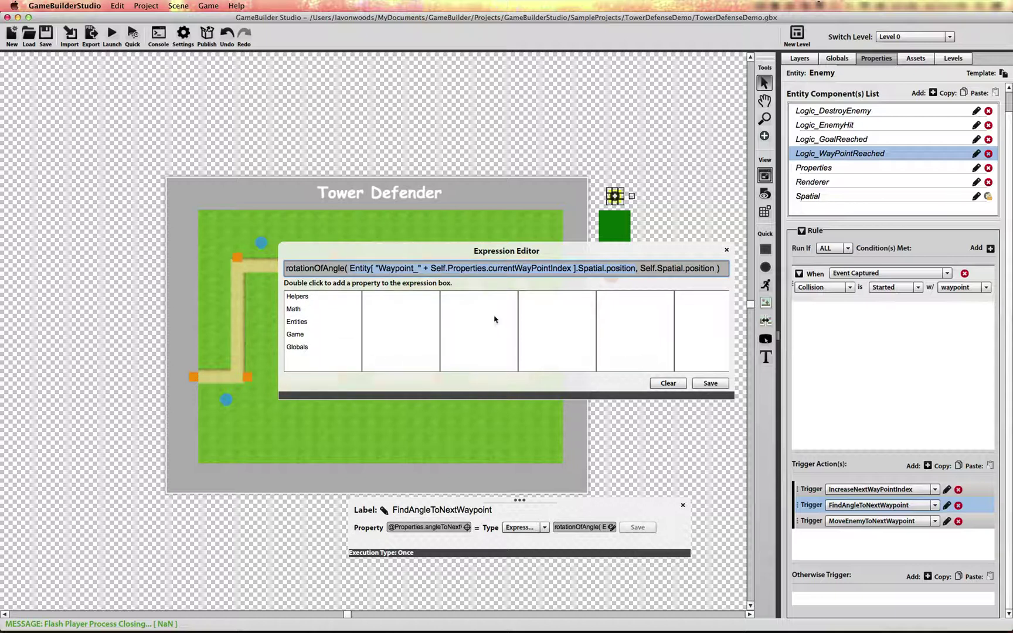
pyautogui.click(576, 268)
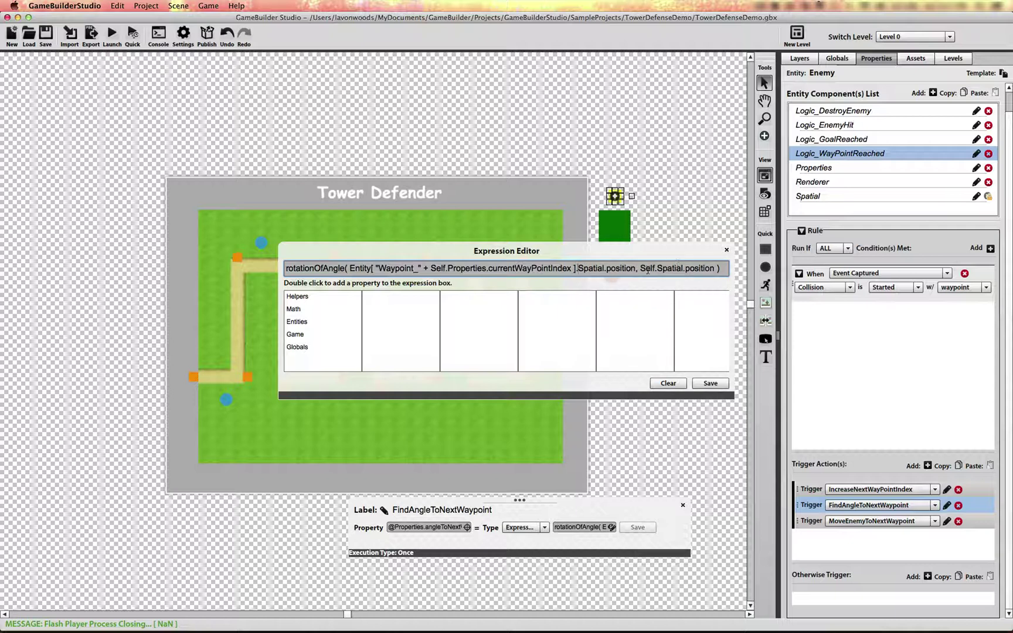
pyautogui.moveTo(700, 267); pyautogui.dragTo(714, 268)
pyautogui.click(727, 250)
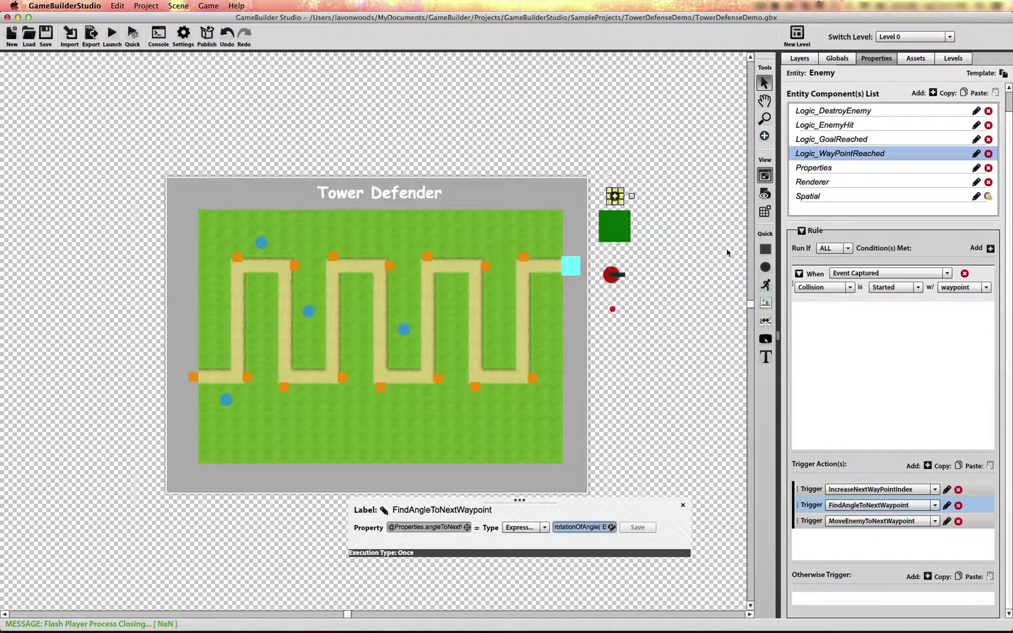
# Check which enemy property the FindAngleToNextWaypoint action assigns, then close the action's settings
pyautogui.click(467, 527)
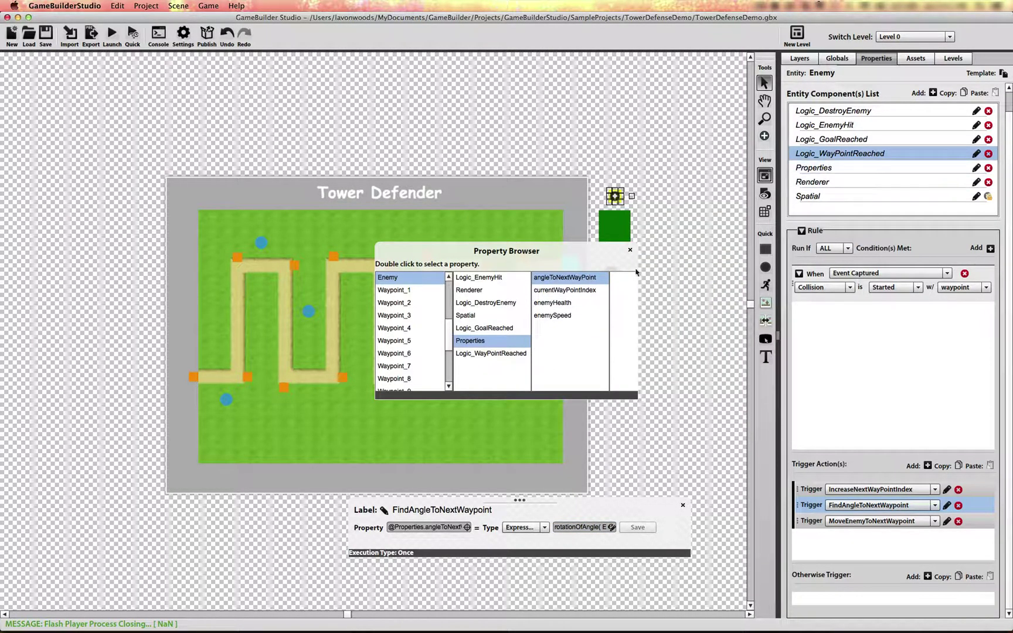
pyautogui.click(630, 251)
pyautogui.click(682, 506)
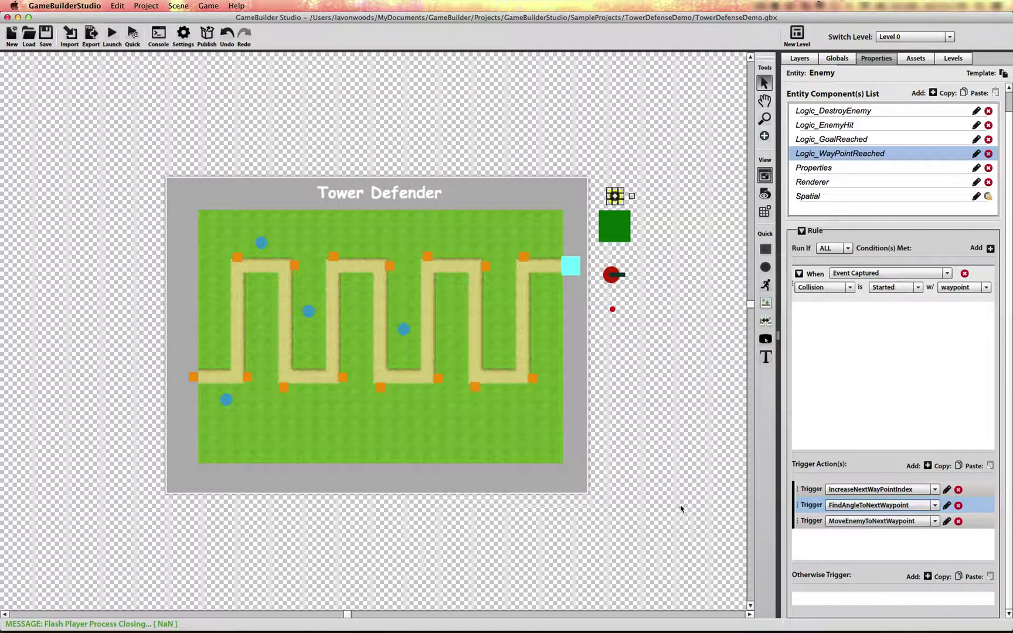
# Examine the direction and speed expressions of the MoveEnemyToNextWaypoint action and close its settings without changes
pyautogui.click(947, 521)
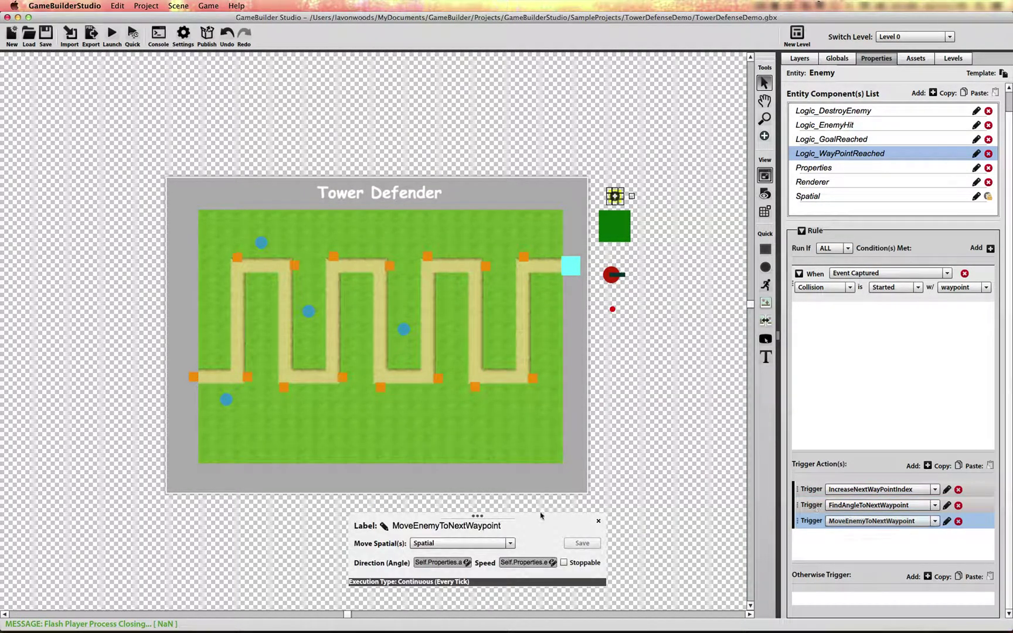
pyautogui.click(468, 563)
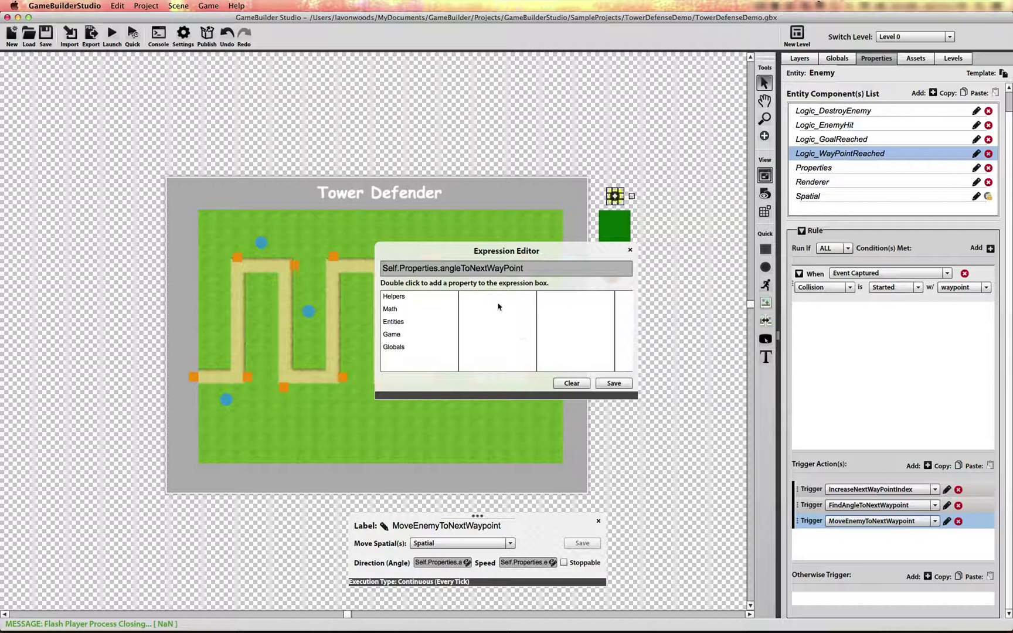
pyautogui.click(630, 251)
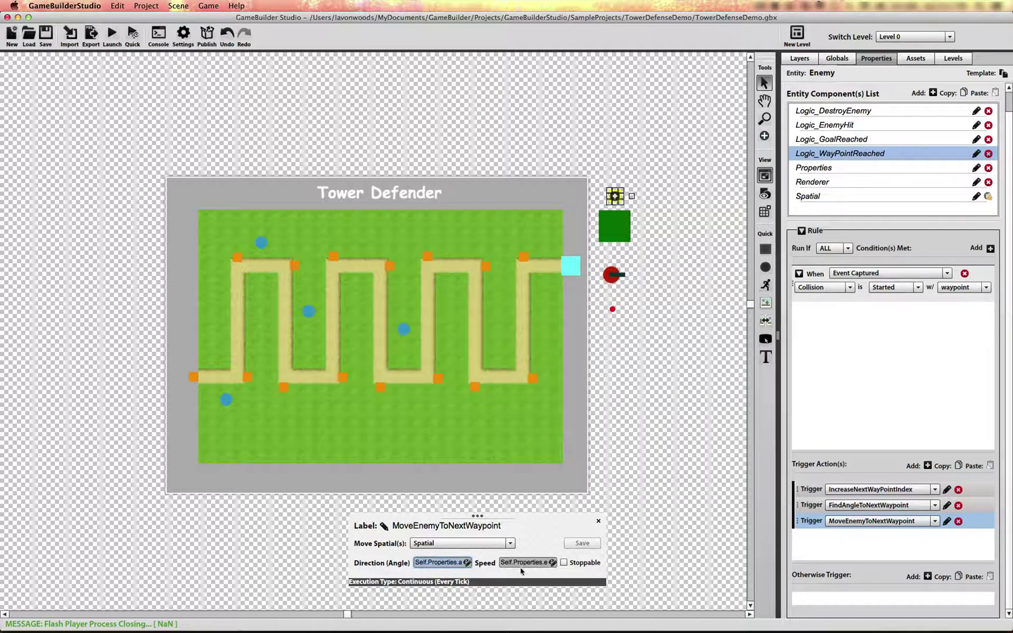
pyautogui.click(551, 562)
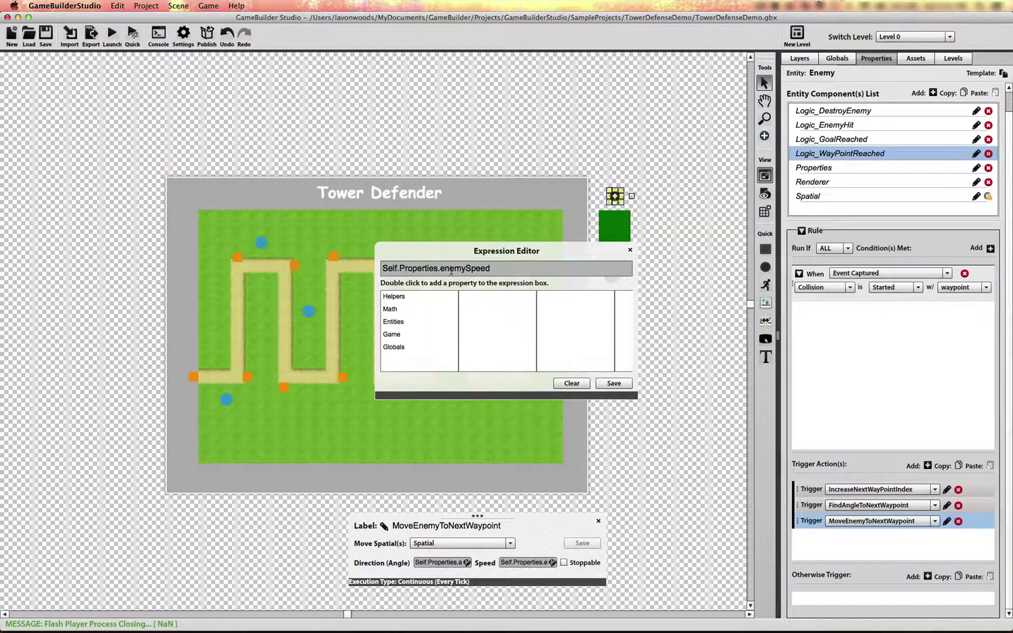
pyautogui.click(630, 250)
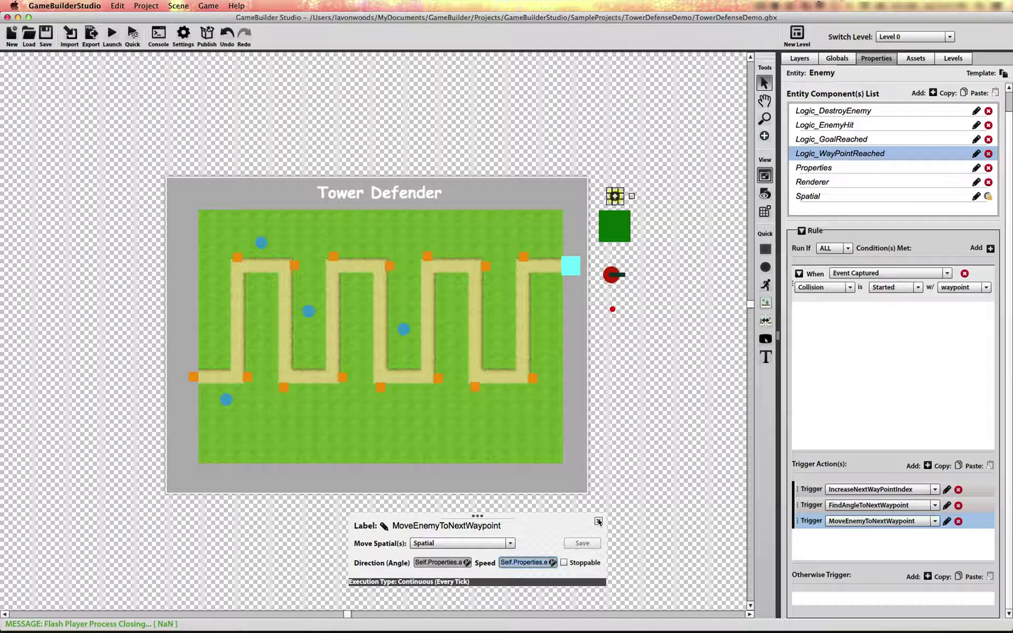
pyautogui.click(598, 521)
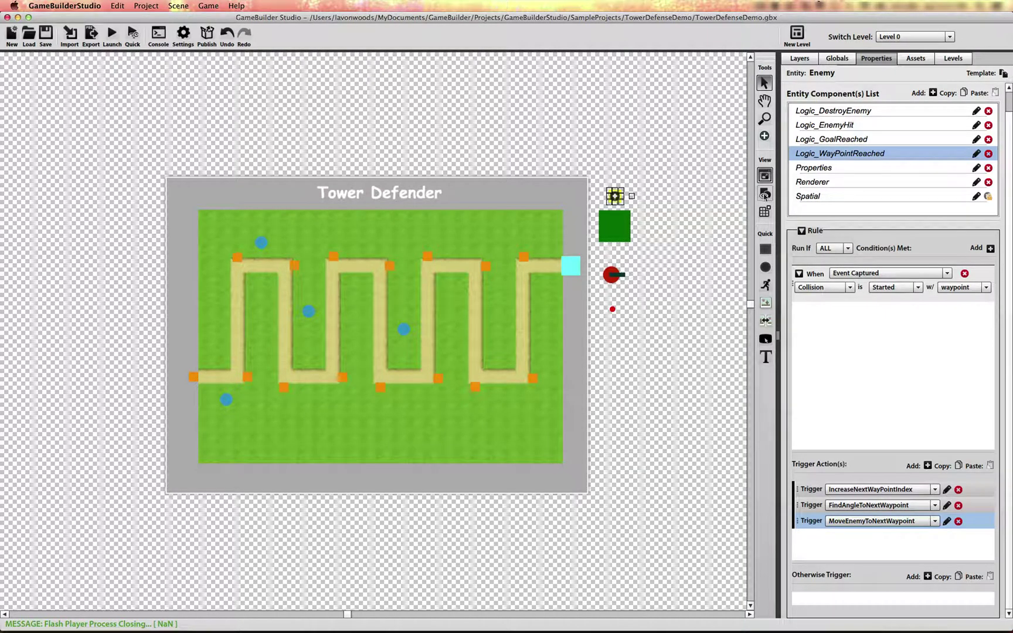
# Show the collision shapes in the scene and inspect those of the waypoint at the path's first bend and the yellow Enemy entity
pyautogui.click(765, 194)
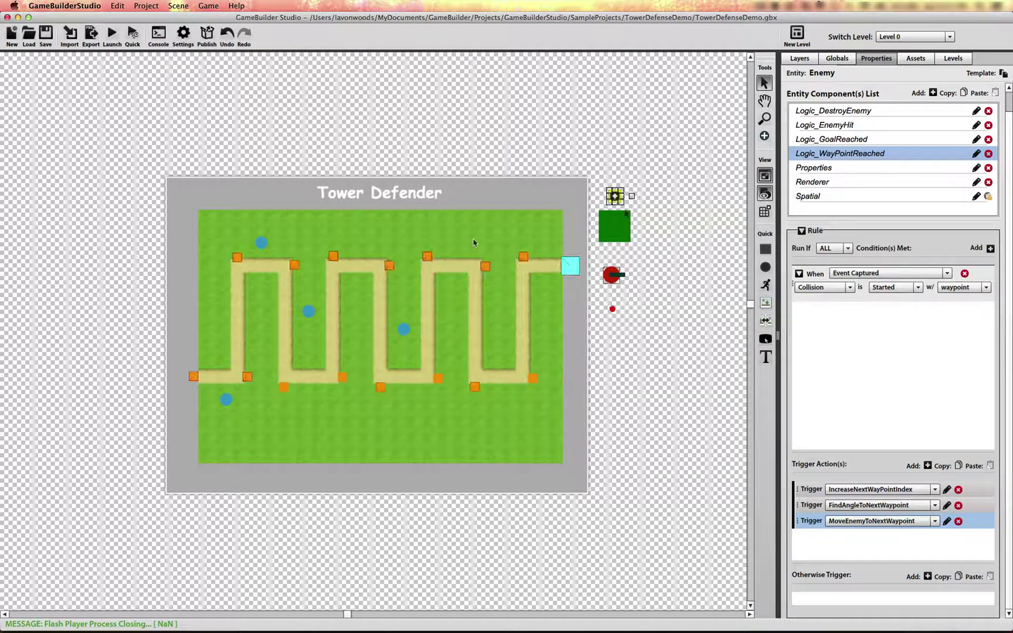
pyautogui.click(249, 379)
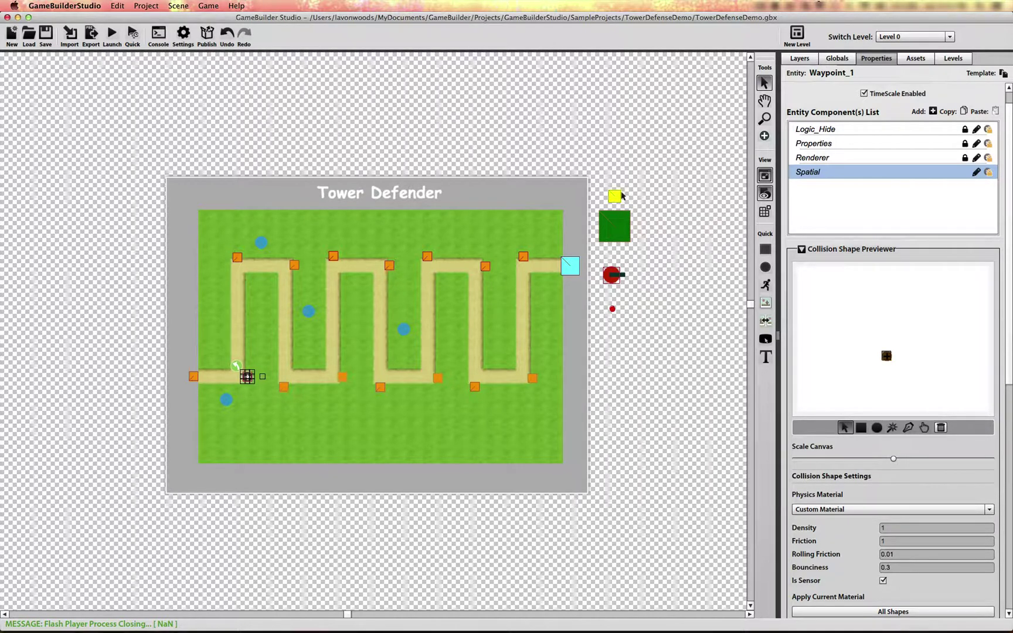
pyautogui.click(218, 383)
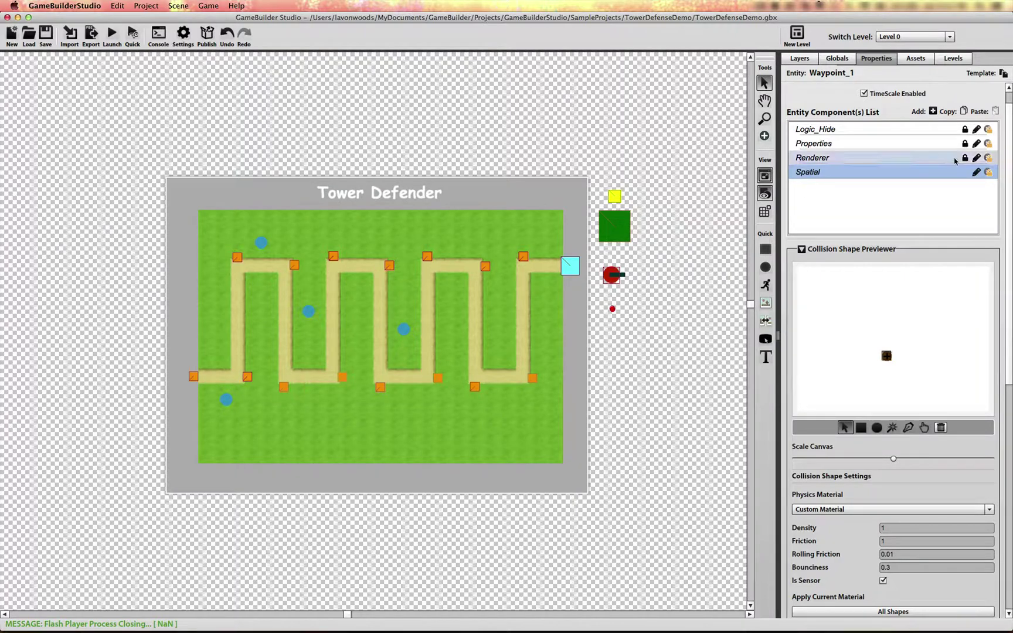
pyautogui.click(615, 200)
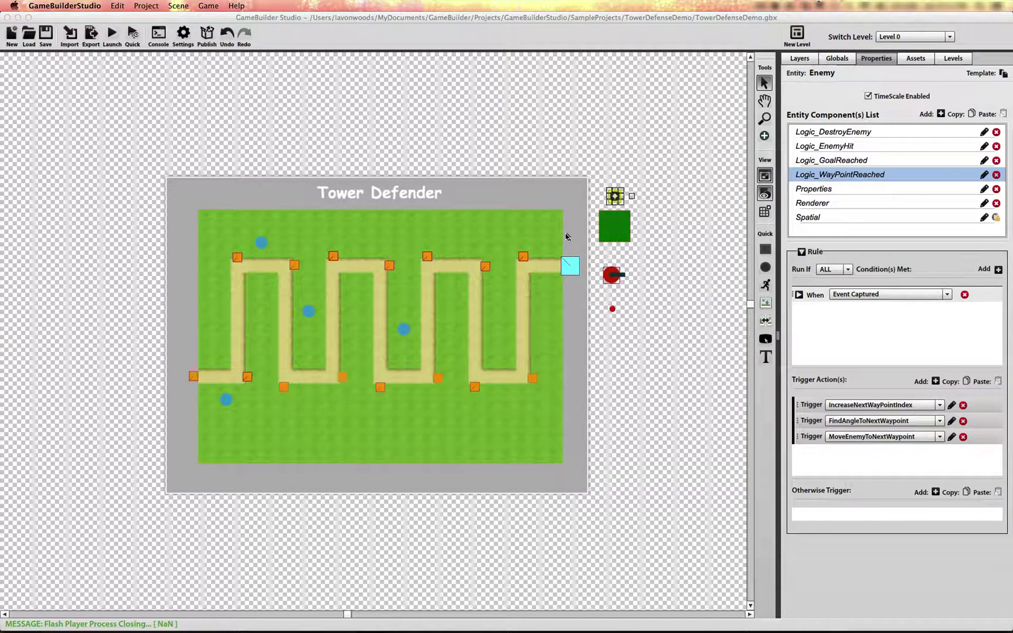
# Examine the WaveTimer trigger action of the green WaveCreator entity and the WaveCreationActions list it runs
pyautogui.click(614, 237)
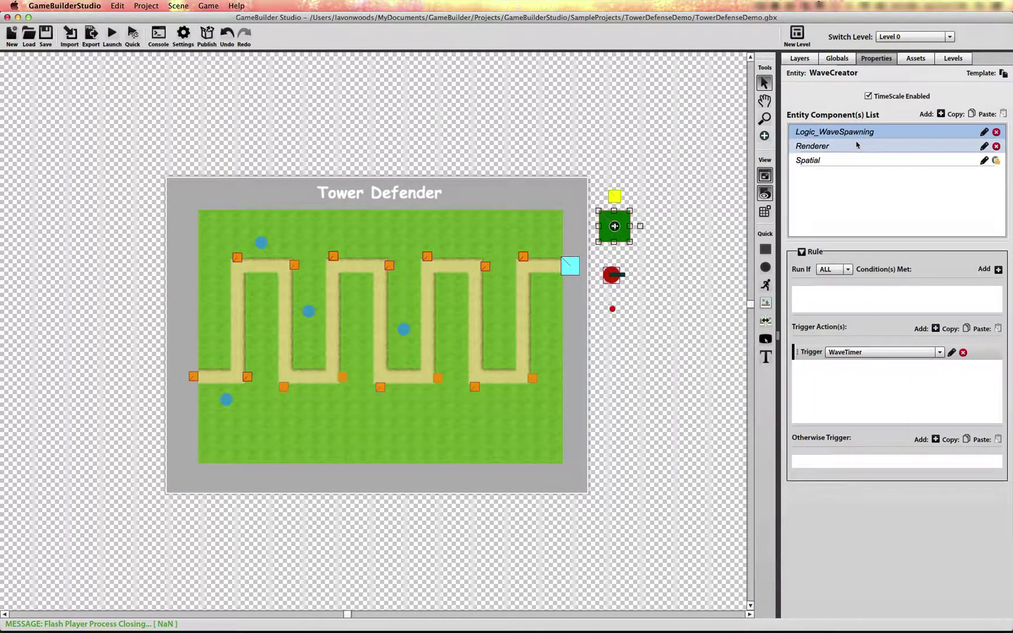
pyautogui.click(951, 352)
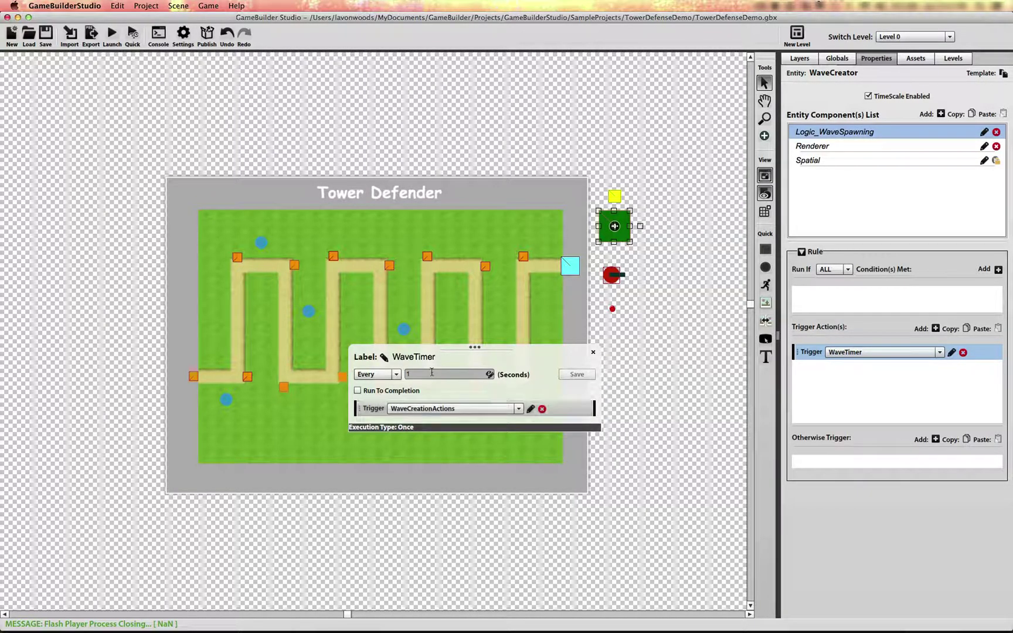
pyautogui.click(530, 408)
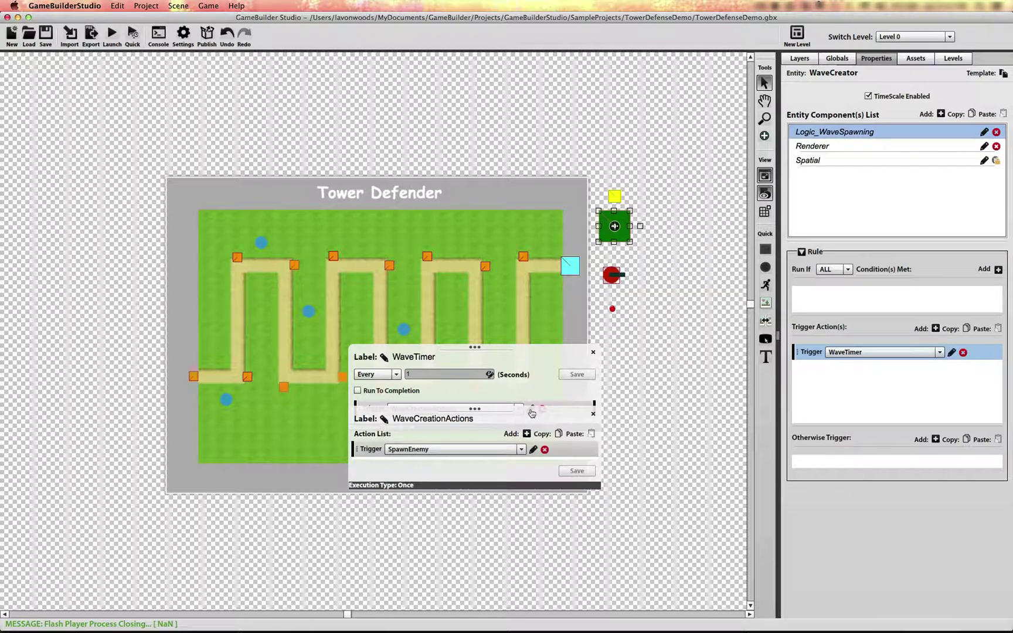
# Examine the SpawnEnemy action's settings and its X position expression, and close the action windows without changes
pyautogui.click(533, 449)
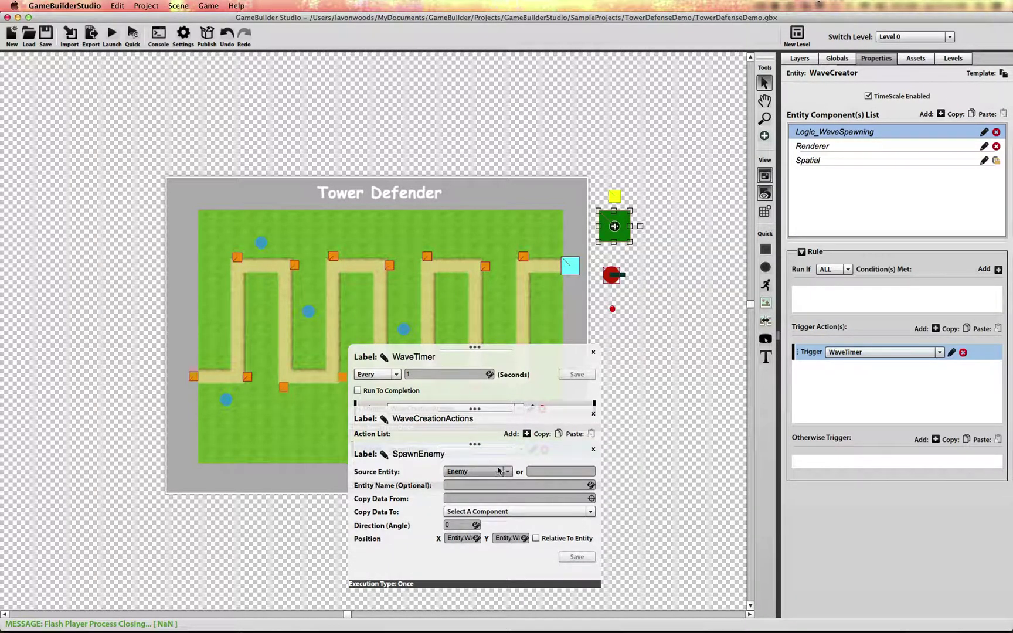
pyautogui.click(476, 539)
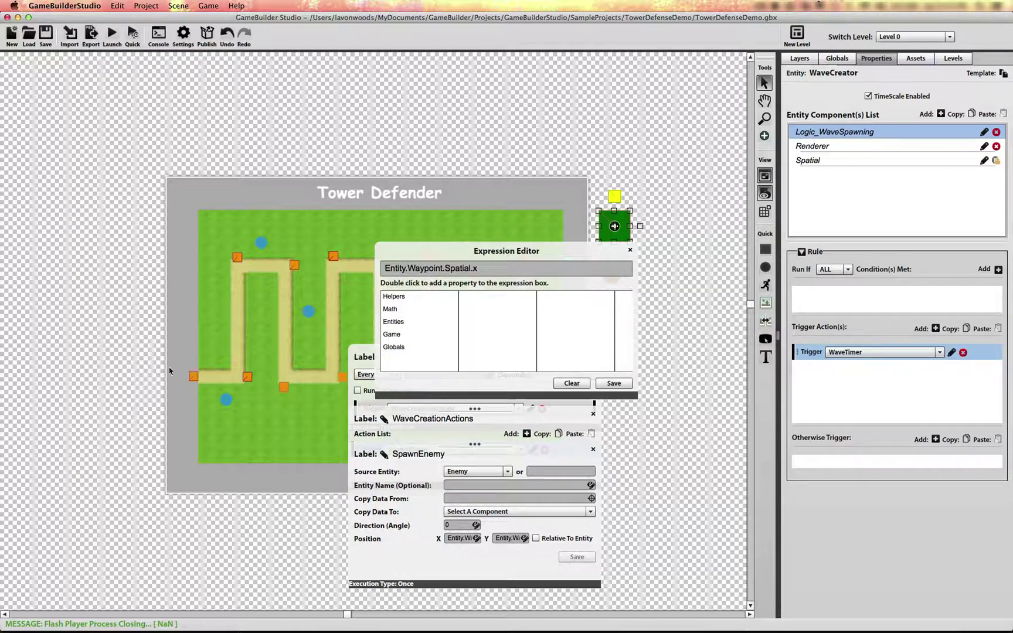
pyautogui.click(631, 250)
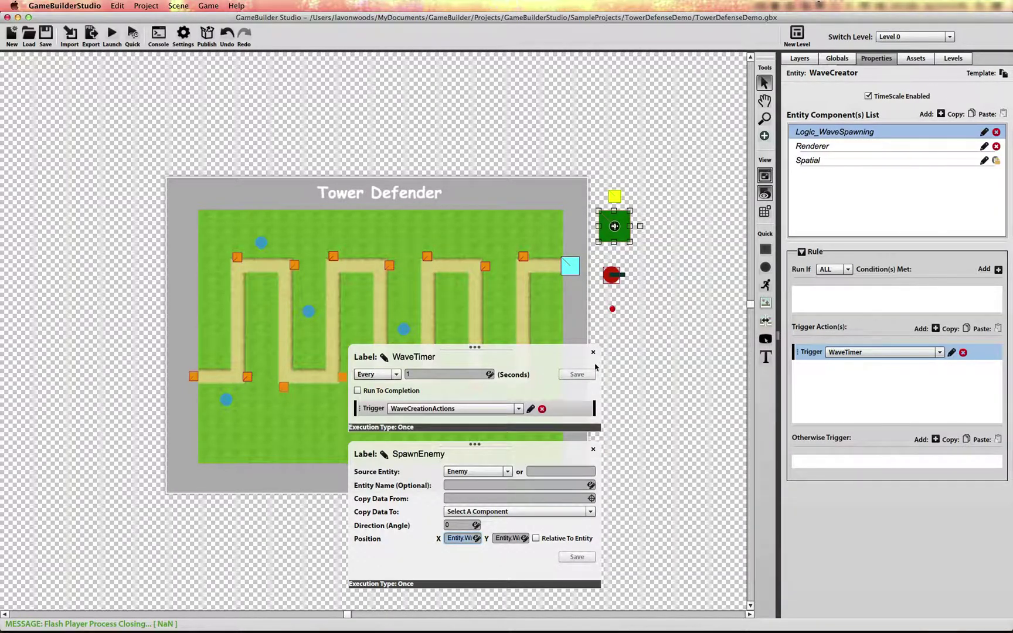
pyautogui.click(594, 352)
pyautogui.click(593, 449)
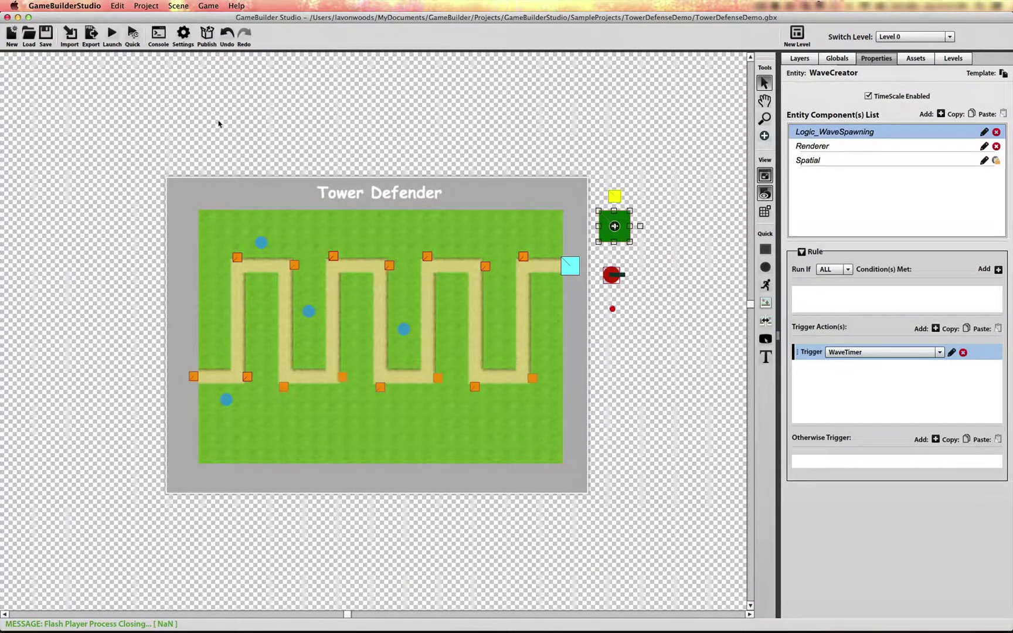
# Launch the game, switch to its Flash Player window and move that window over the level in the editor
pyautogui.click(113, 34)
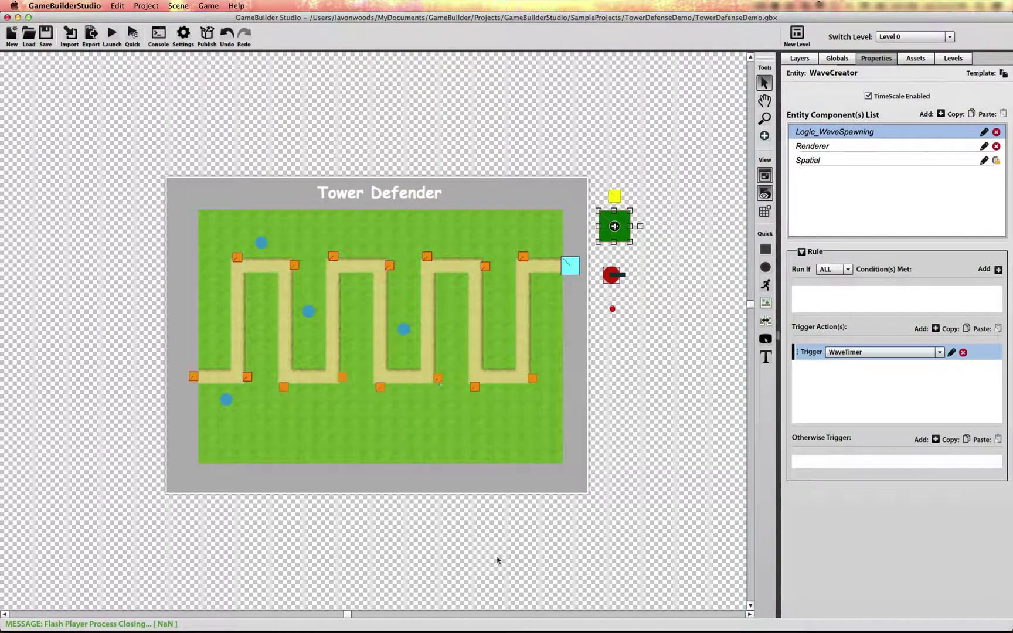
pyautogui.press('super+shift+Tab')
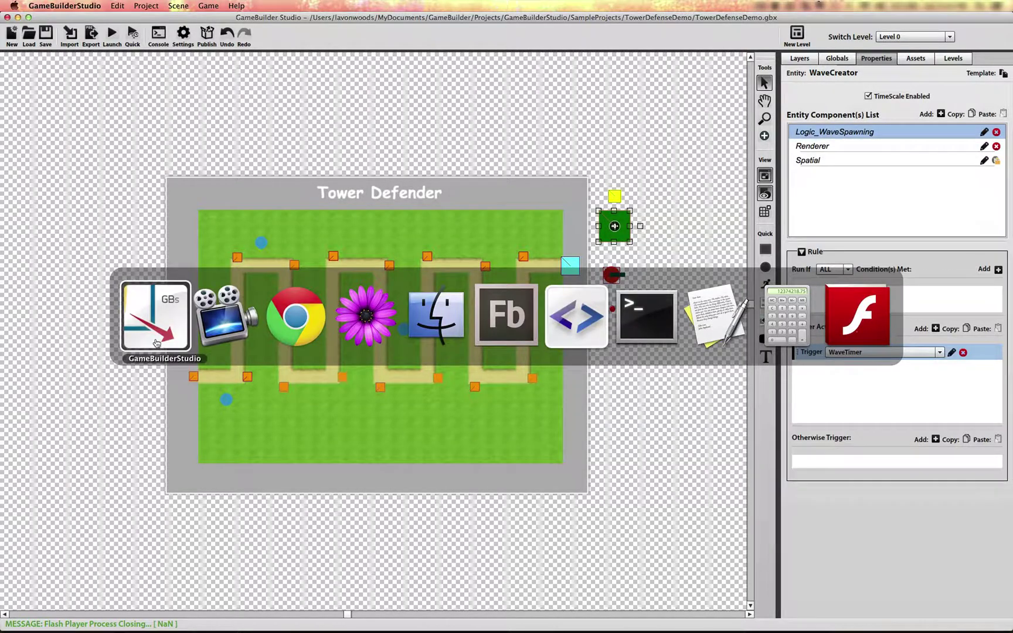
pyautogui.click(857, 315)
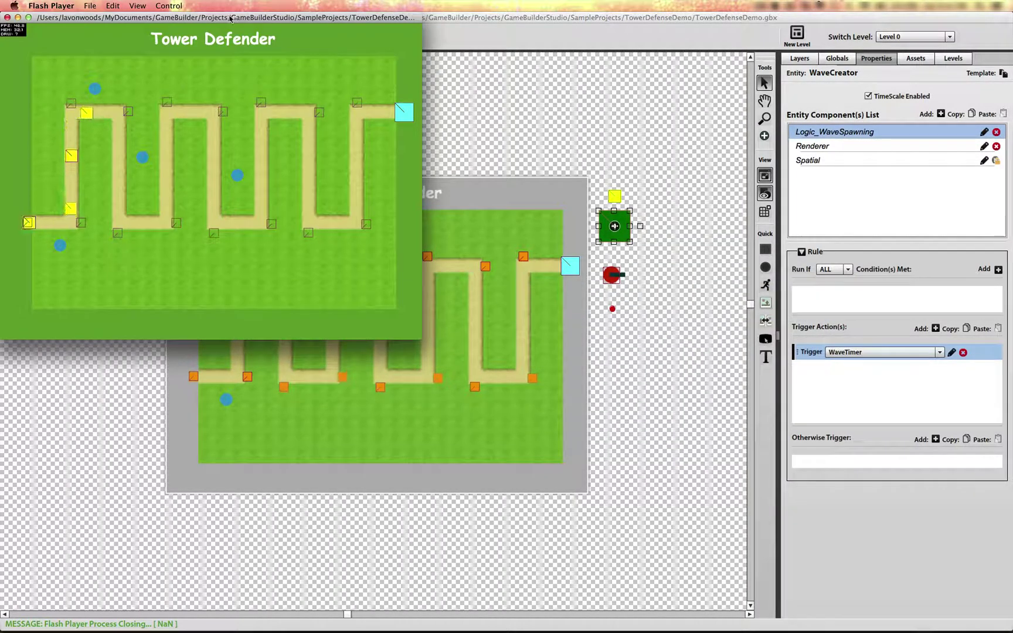
pyautogui.moveTo(230, 18); pyautogui.dragTo(392, 164)
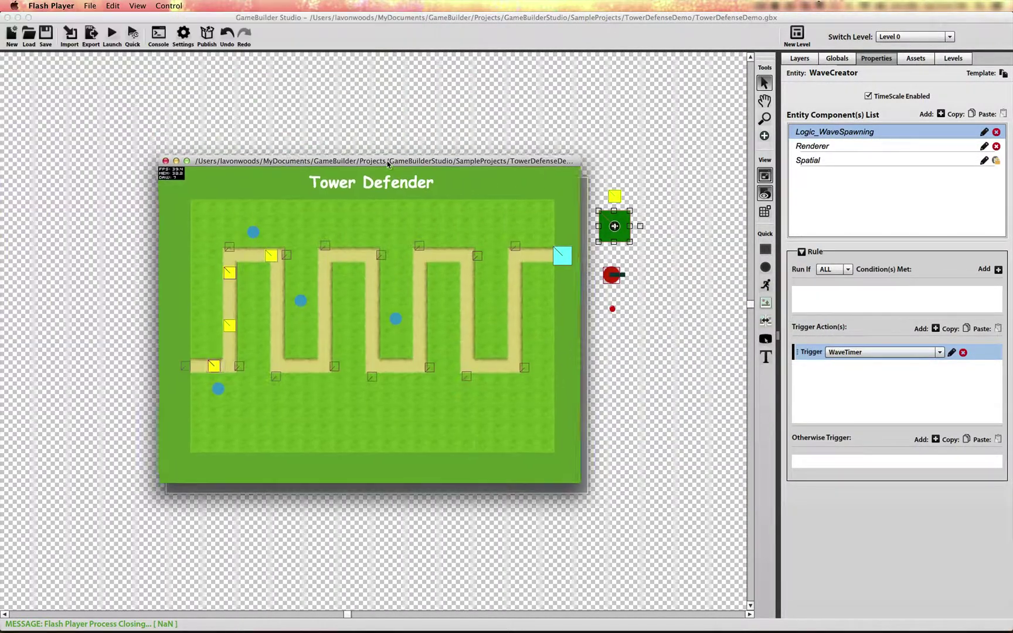
# Place towers on all four blue build spots beside the path in the running game
pyautogui.click(222, 389)
pyautogui.click(304, 302)
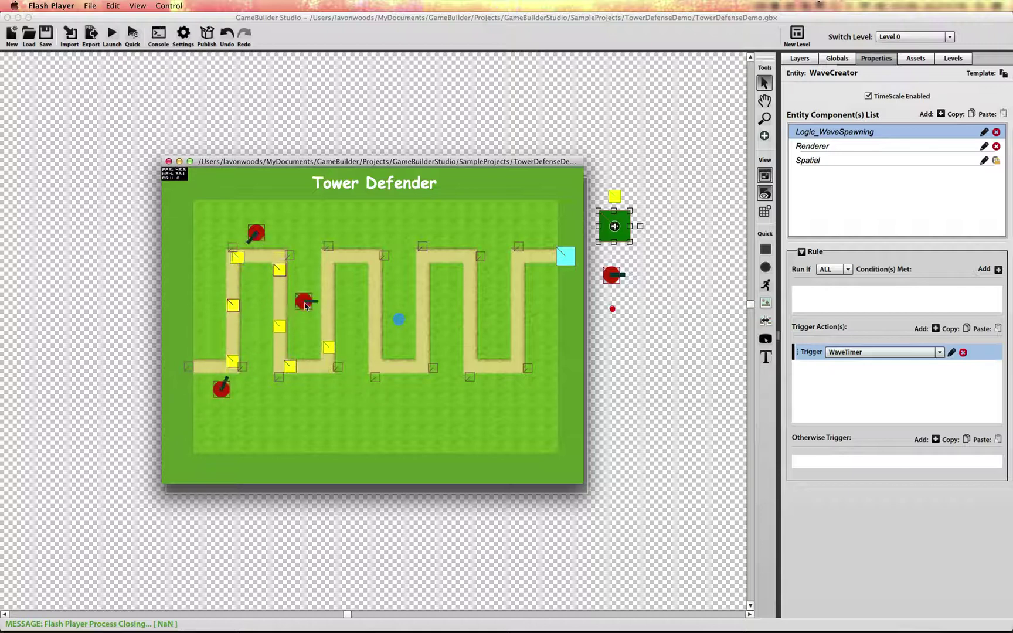
pyautogui.click(398, 319)
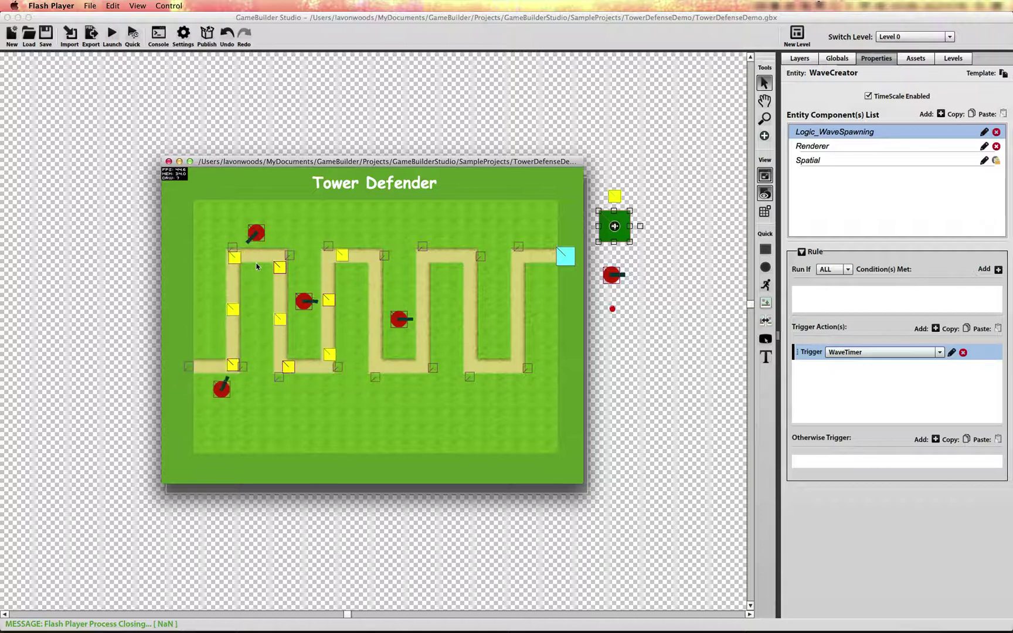